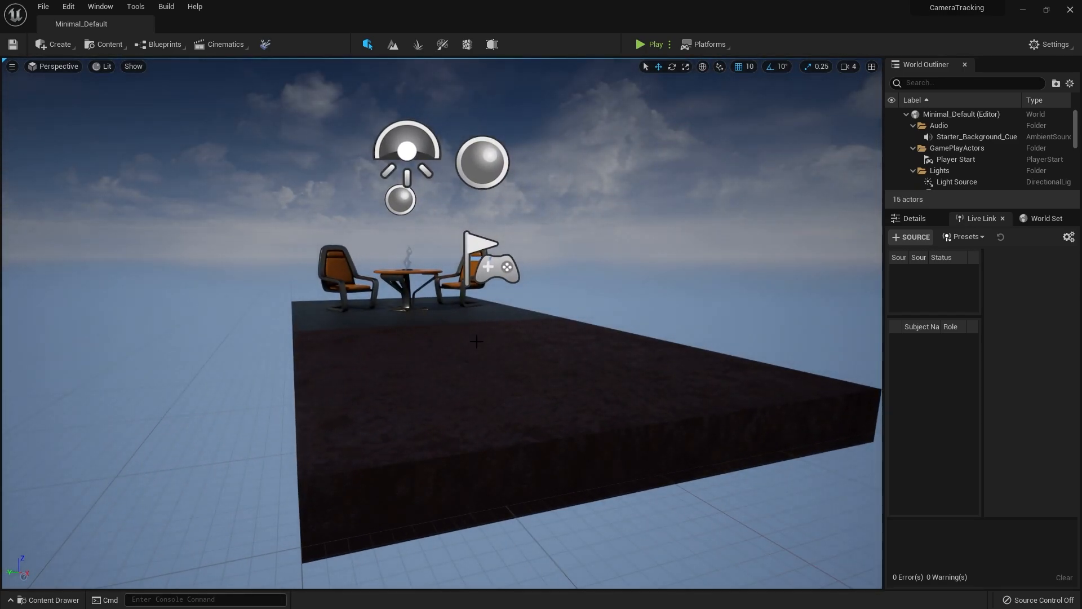
key(w)
key(d)
key(e)
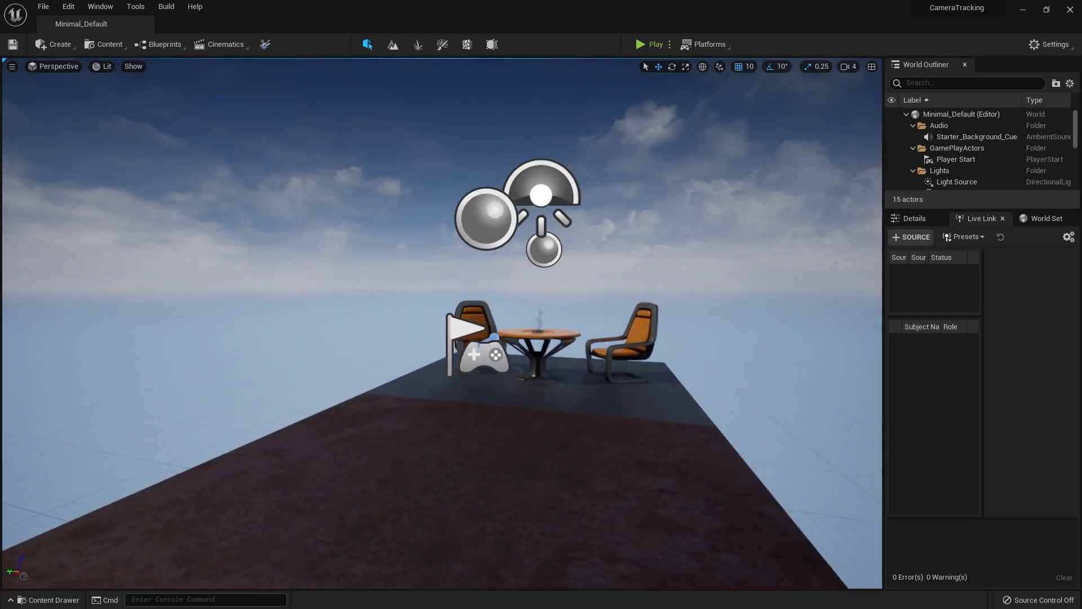
key(s)
key(a)
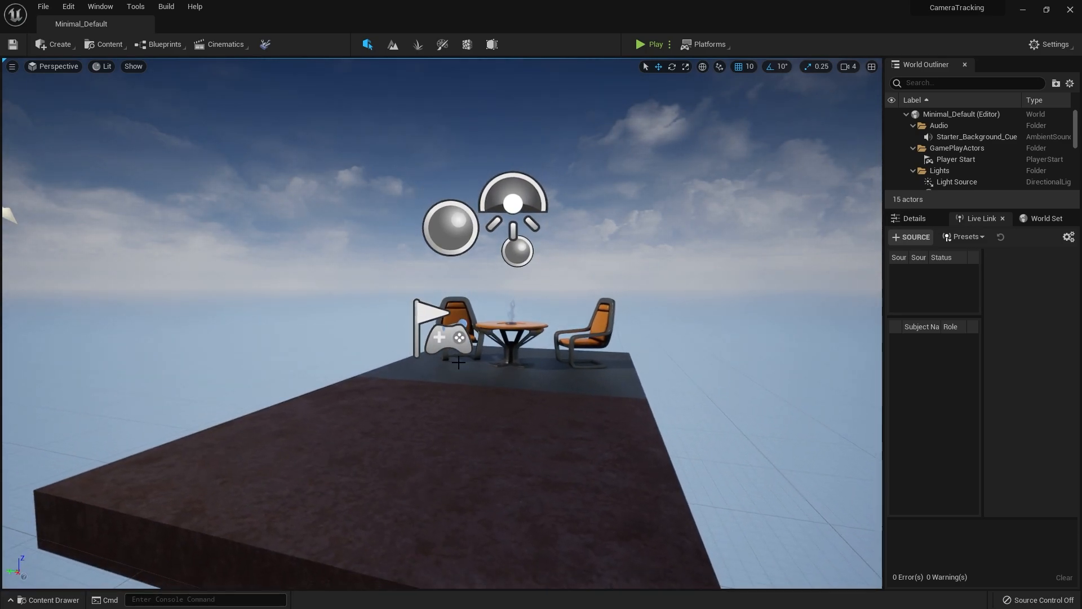
key(s)
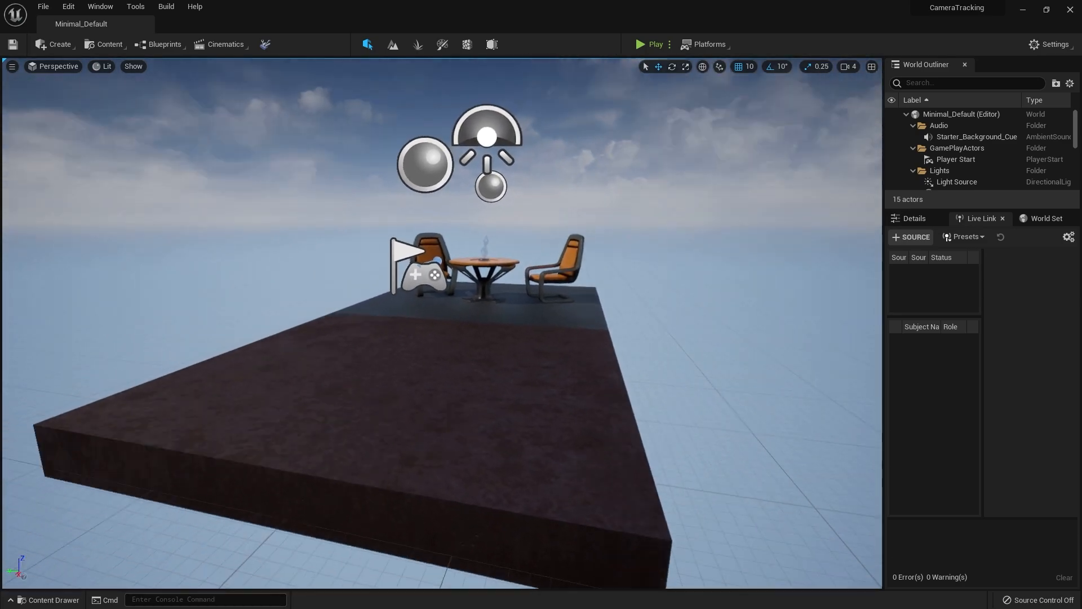
key(d)
key(s)
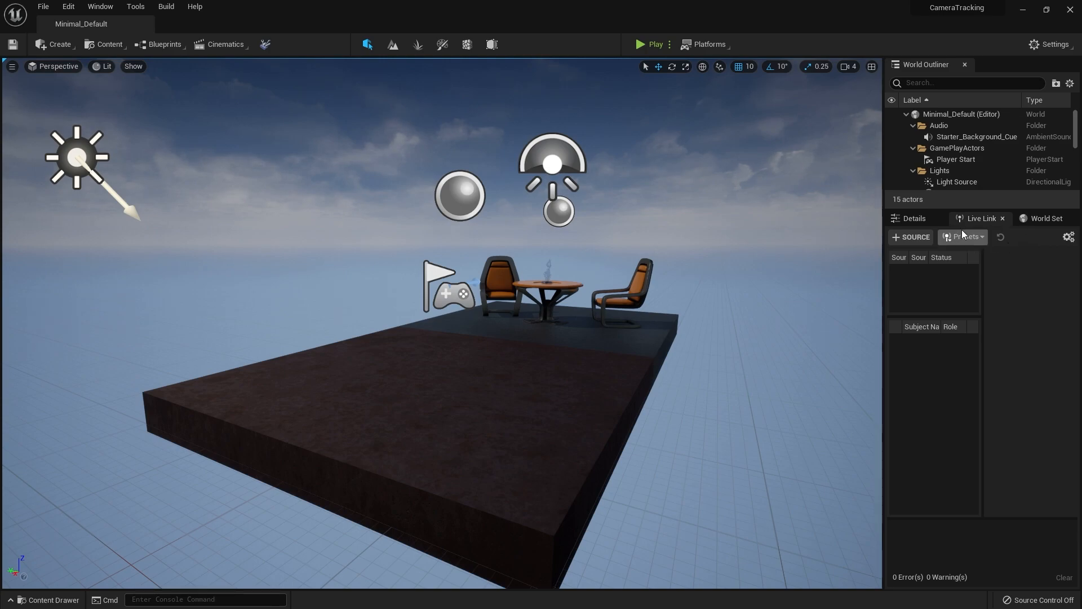
Close the Live Link panel so that only Details and World Settings remain beside the level
click(1004, 218)
right_drag(451, 338, 475, 337)
key(d)
mouse_move(506, 297)
right_down()
mouse_move(490, 289)
mouse_move(506, 297)
right_up()
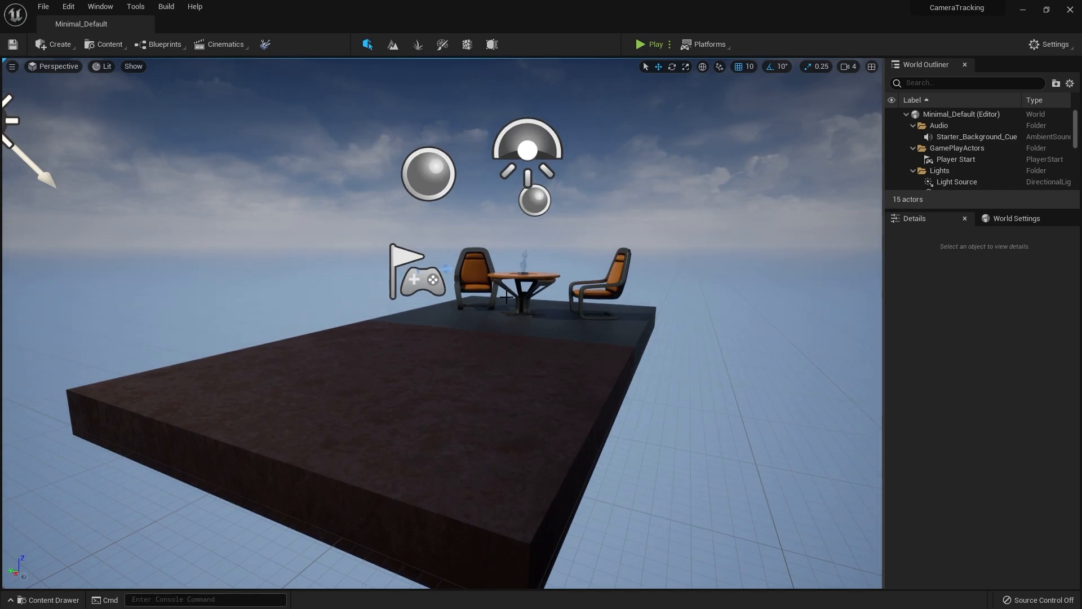
right_drag(569, 365, 570, 375)
key(e)
key(d)
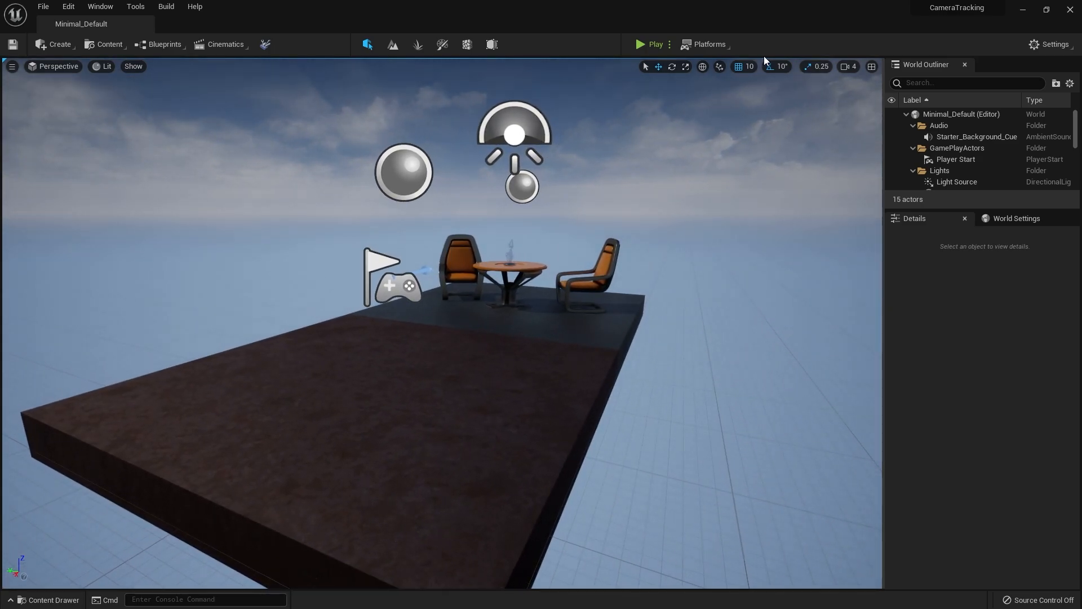
Open the plugin browser and look up the Oculus plugins and the SteamVR plugin
click(1050, 39)
click(1013, 86)
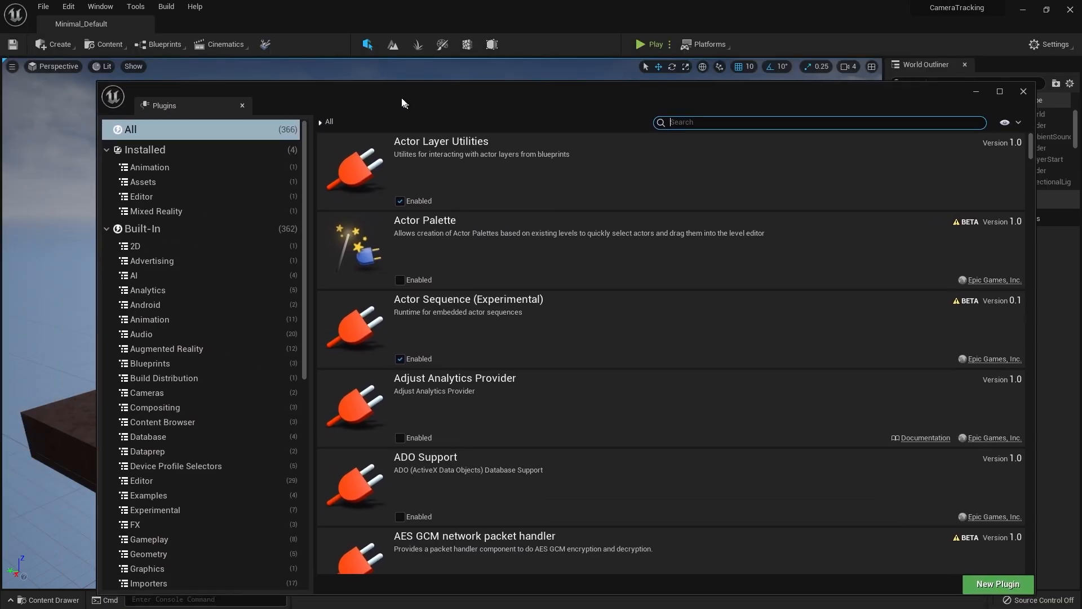
drag(404, 104, 387, 88)
text(Oculu)
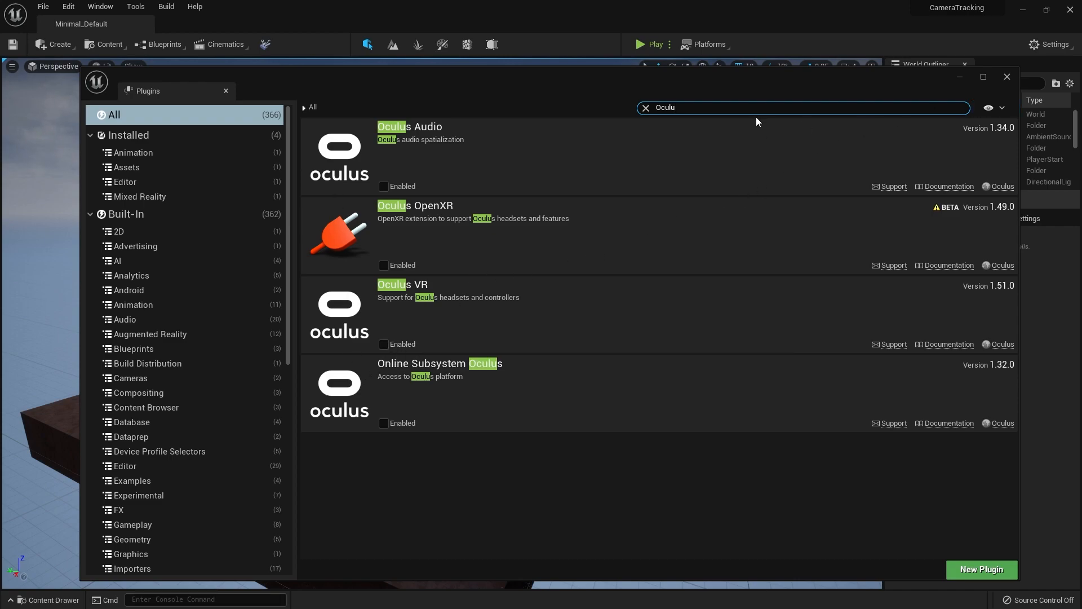
text(Steam)
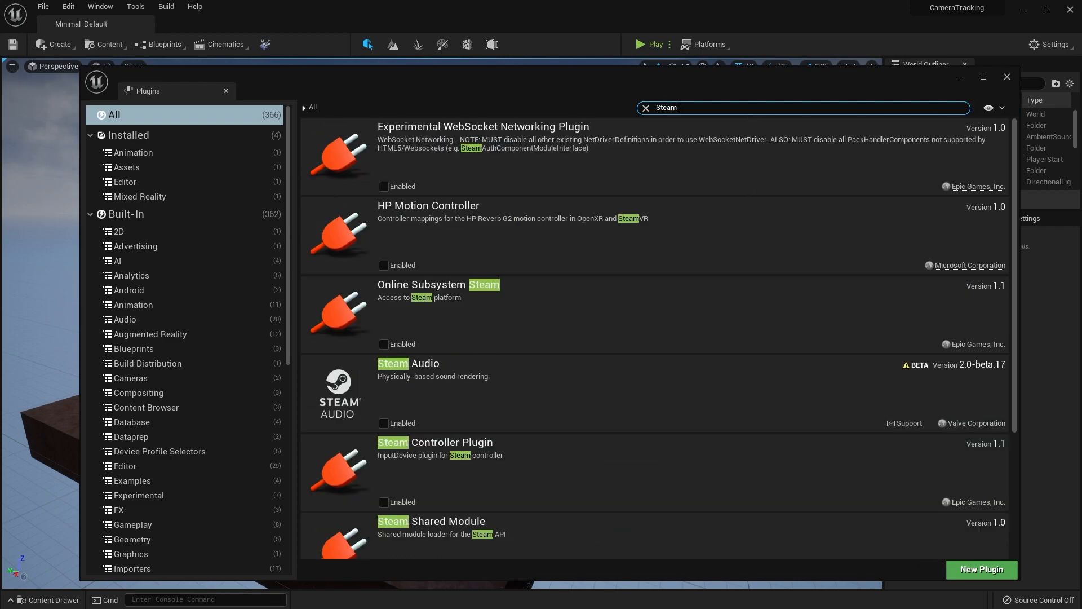
scroll(865, 169, down, 5)
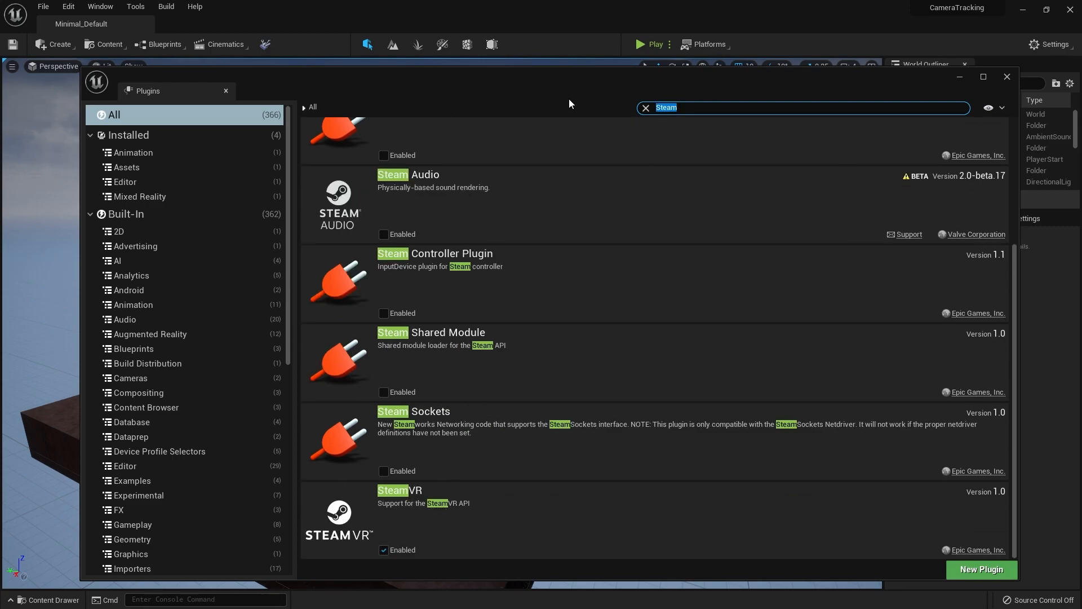
Look up the Take Recorder plugin and close the plugin browser
text(Take)
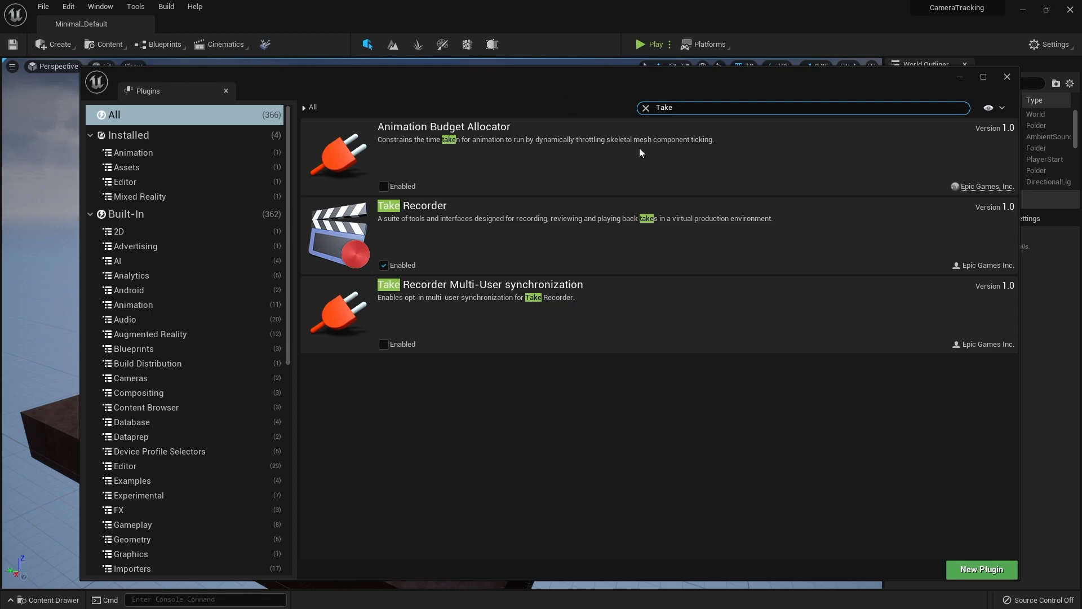
click(645, 108)
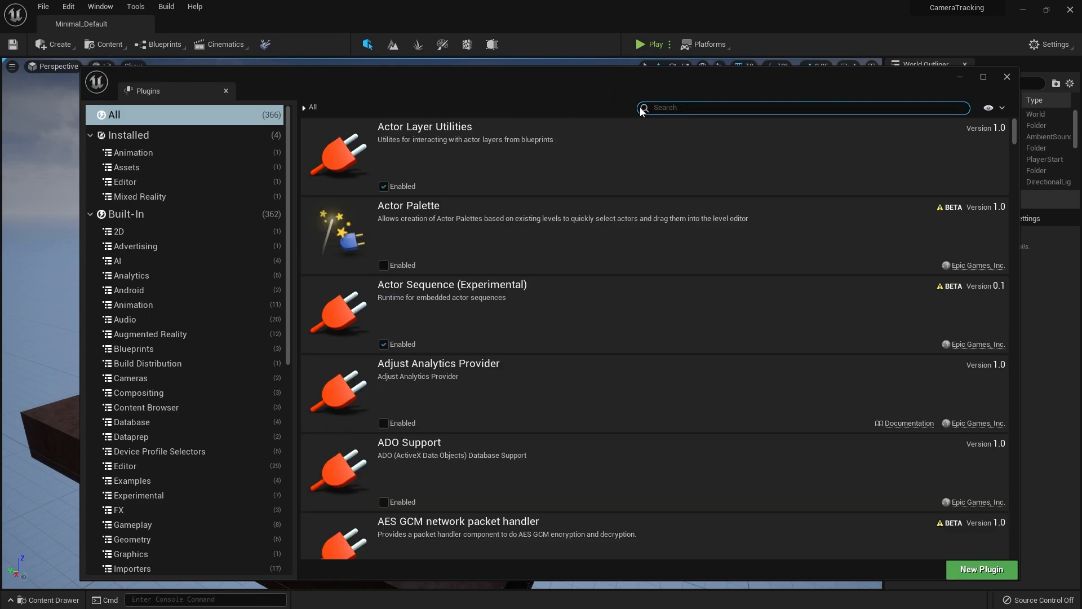
click(1008, 78)
mouse_move(442, 323)
right_down()
mouse_move(521, 329)
mouse_move(538, 349)
mouse_move(488, 332)
mouse_move(446, 329)
mouse_move(447, 338)
right_up()
key(a)
key(a)
key(d)
key(d)
key(q)
key(e)
key(s)
key(s)
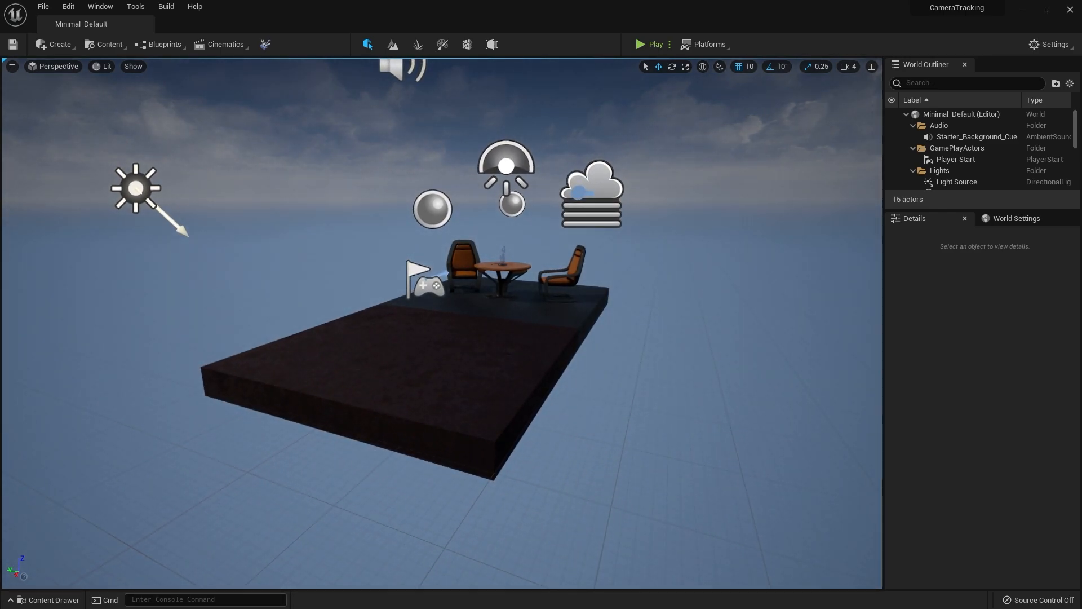
Check the connected devices in the SteamVR status window and minimize it
drag(1081, 113, 711, 339)
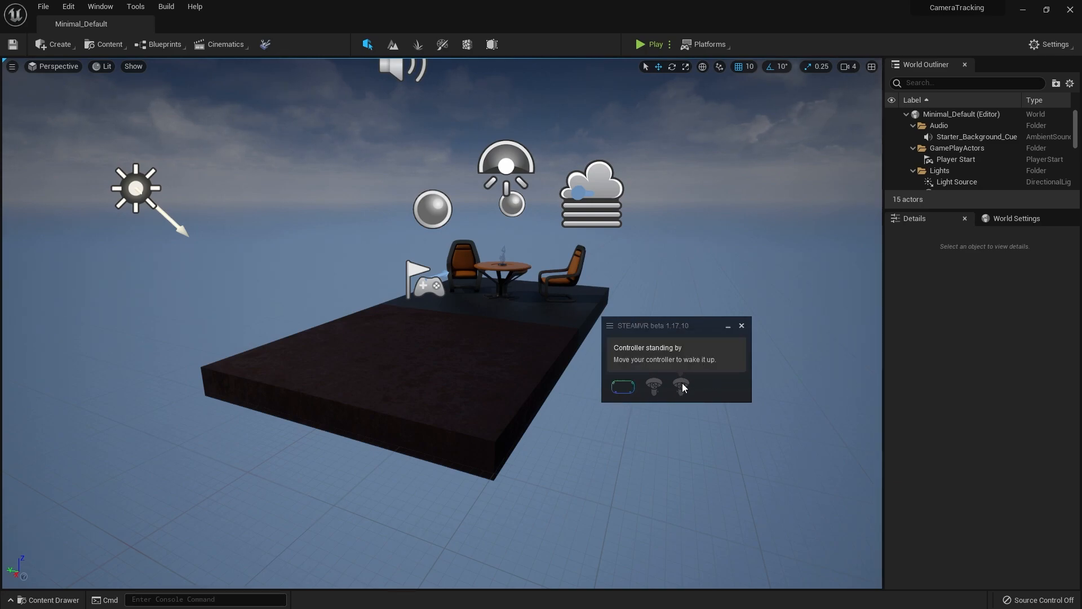
click(725, 326)
right_drag(686, 325, 665, 328)
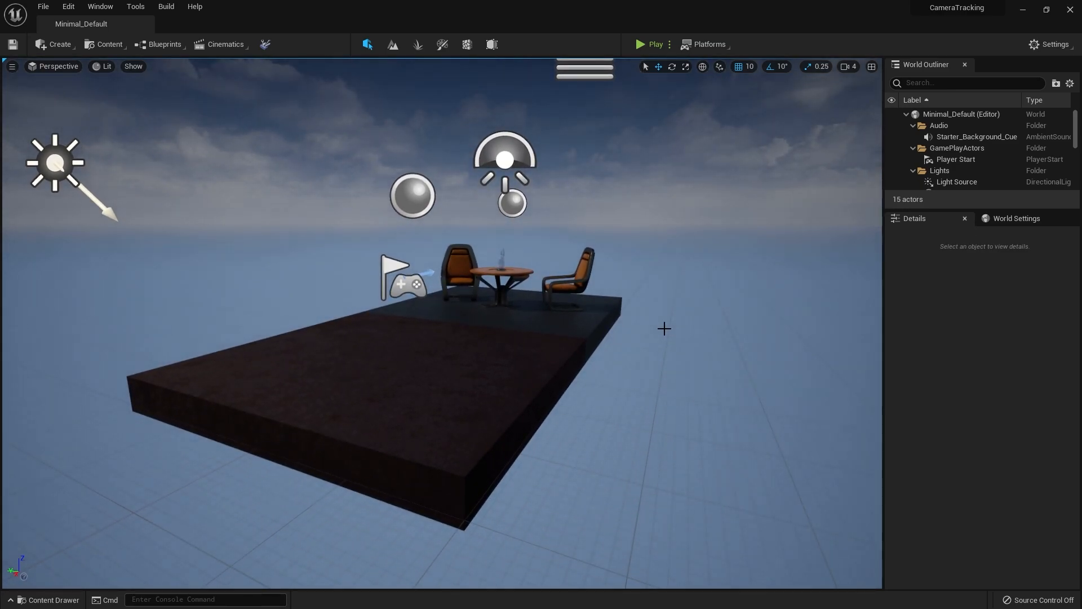
key(ctrl+space)
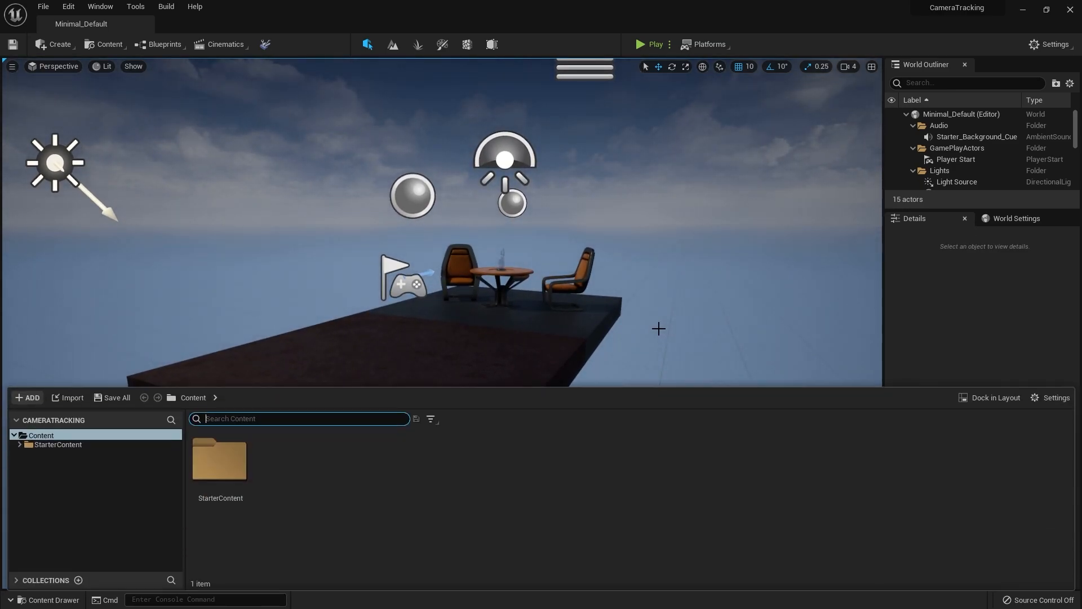
right_click(360, 533)
click(435, 244)
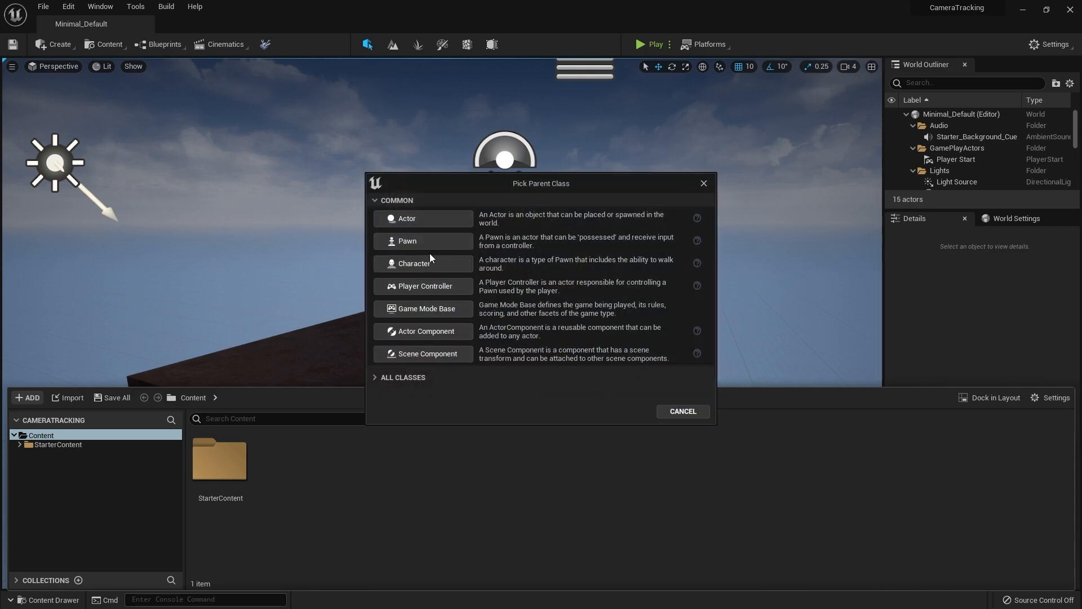
click(411, 219)
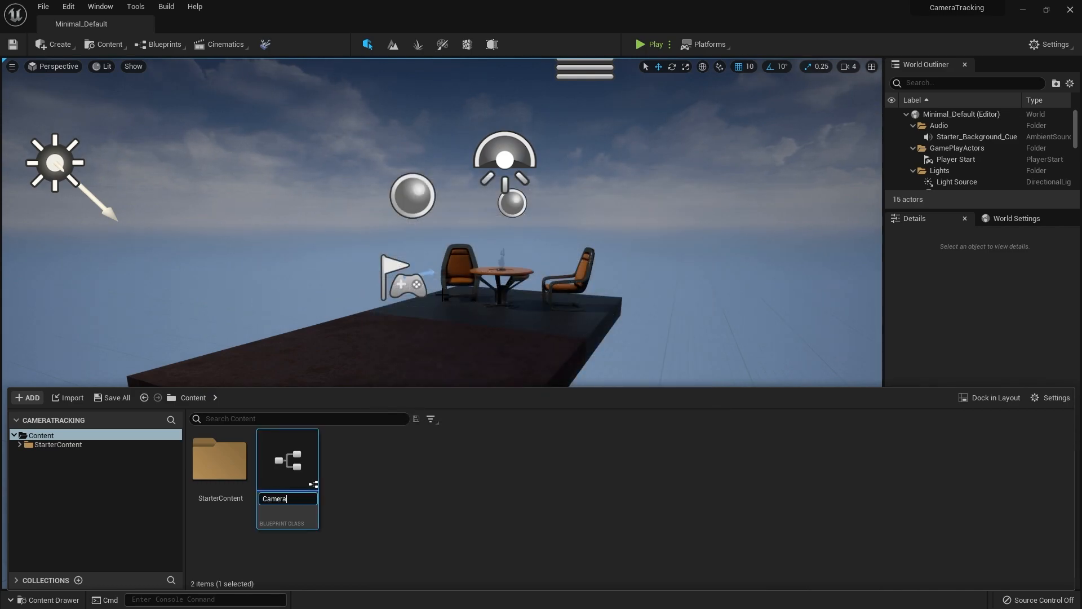
key(Return)
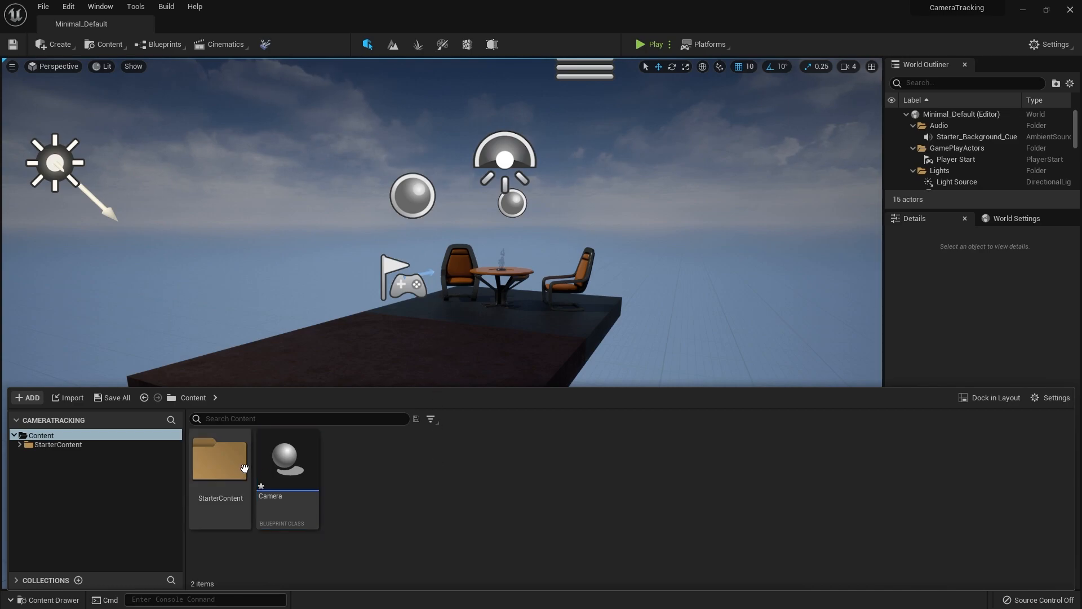
key(Delete)
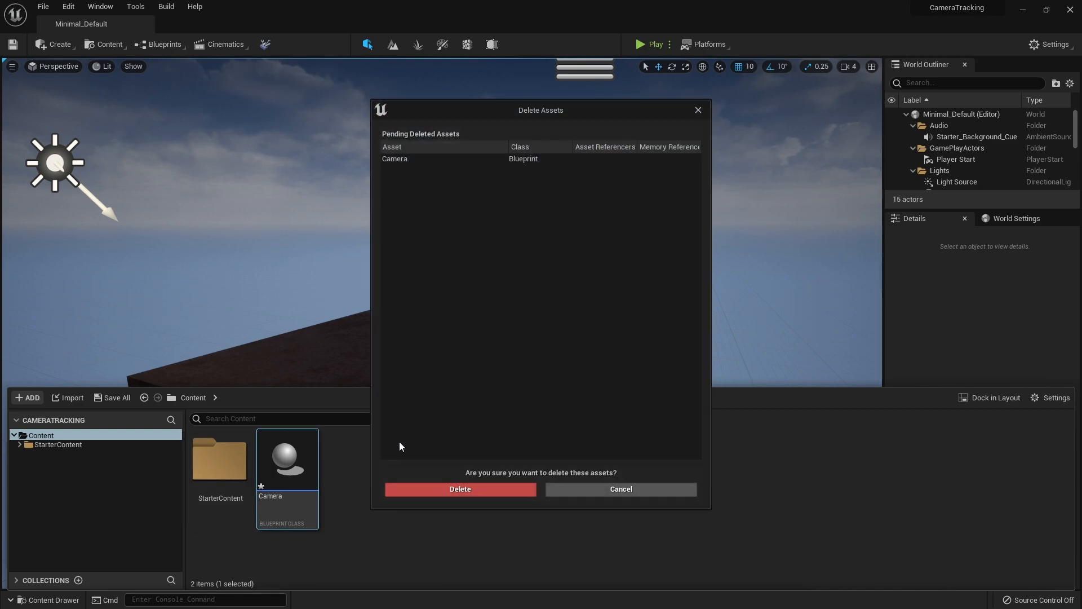
click(499, 489)
Create a Blueprint class with Pawn as its parent in the Content folder and name it TrackedCamera
right_click(314, 507)
click(400, 228)
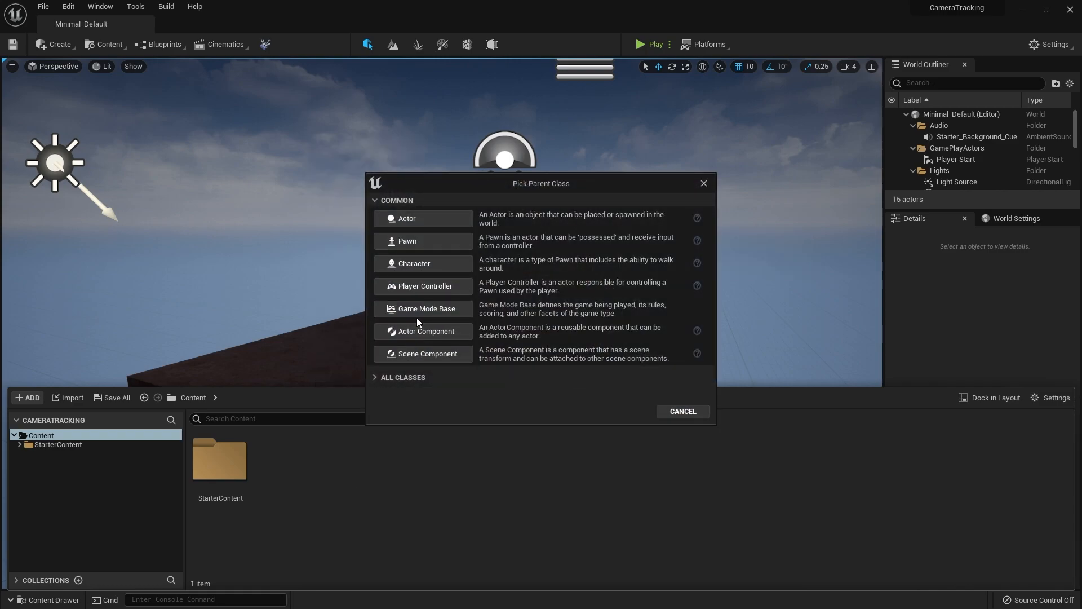
click(427, 245)
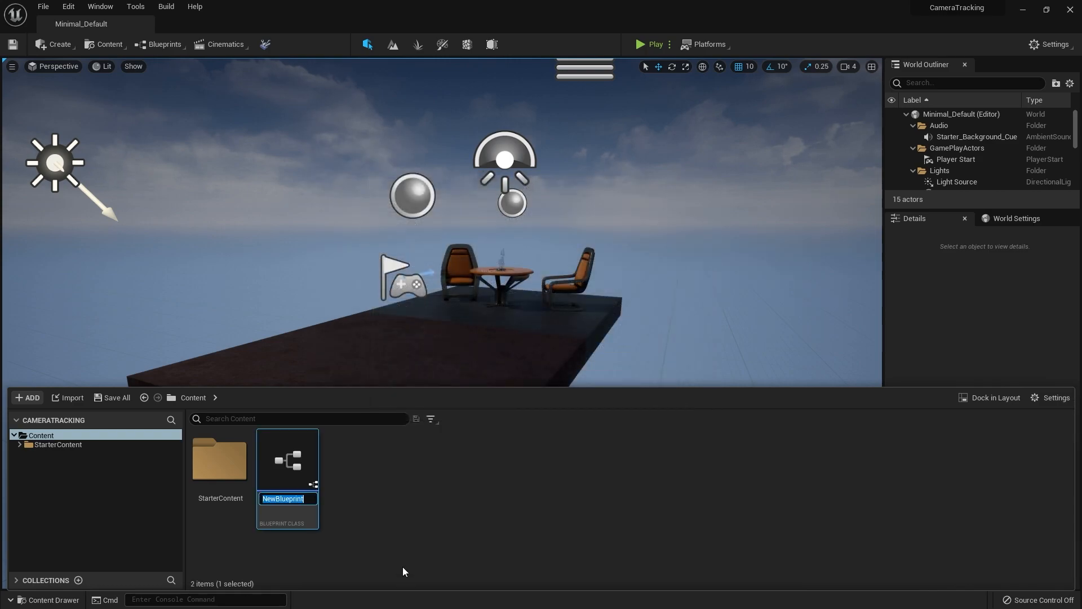
text(Camera)
key(ctrl+BackSpace)
text(TrackedCamera)
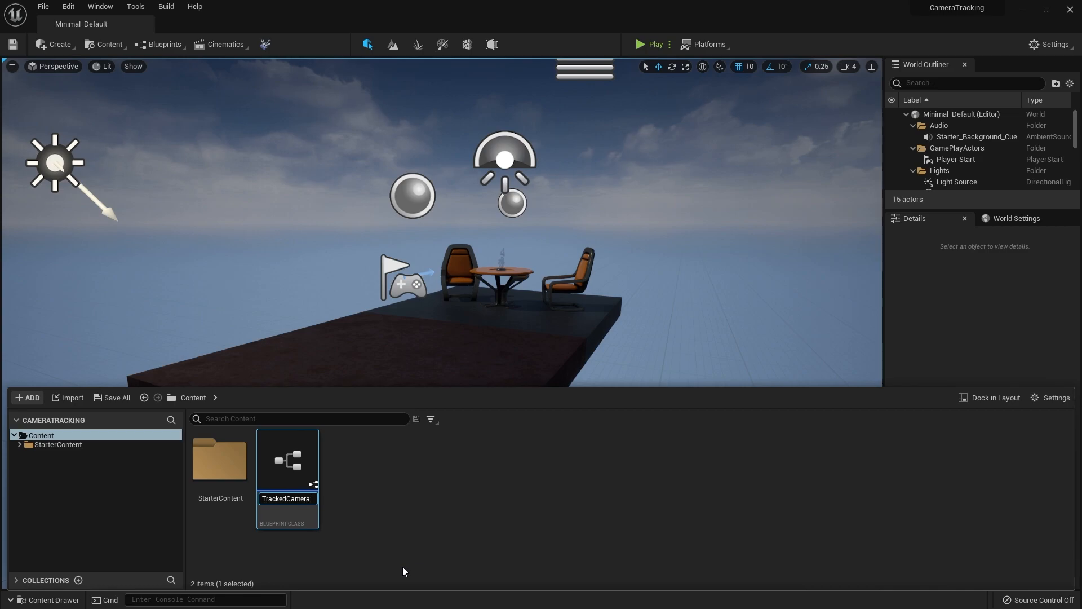
key(Return)
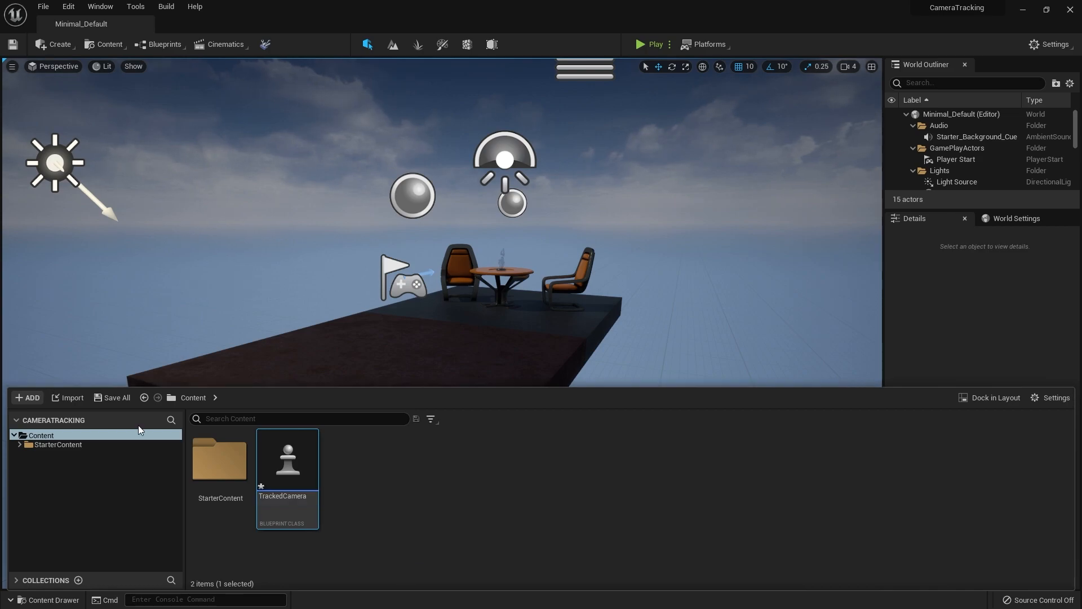
Open the TrackedCamera blueprint and add a Cine Camera component under its default scene root
double_click(303, 461)
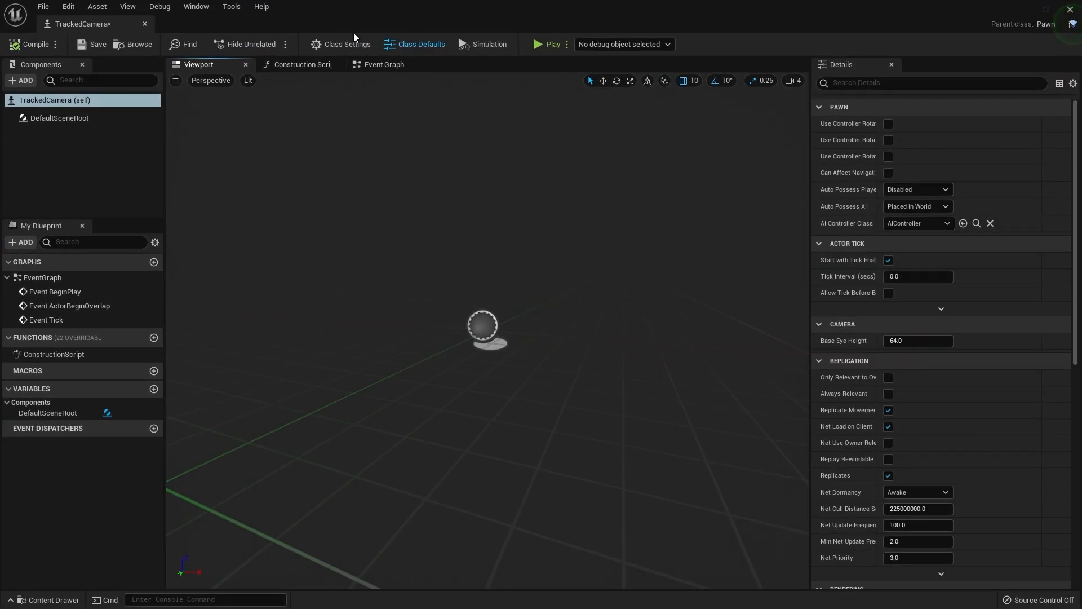
click(23, 80)
text(CVine)
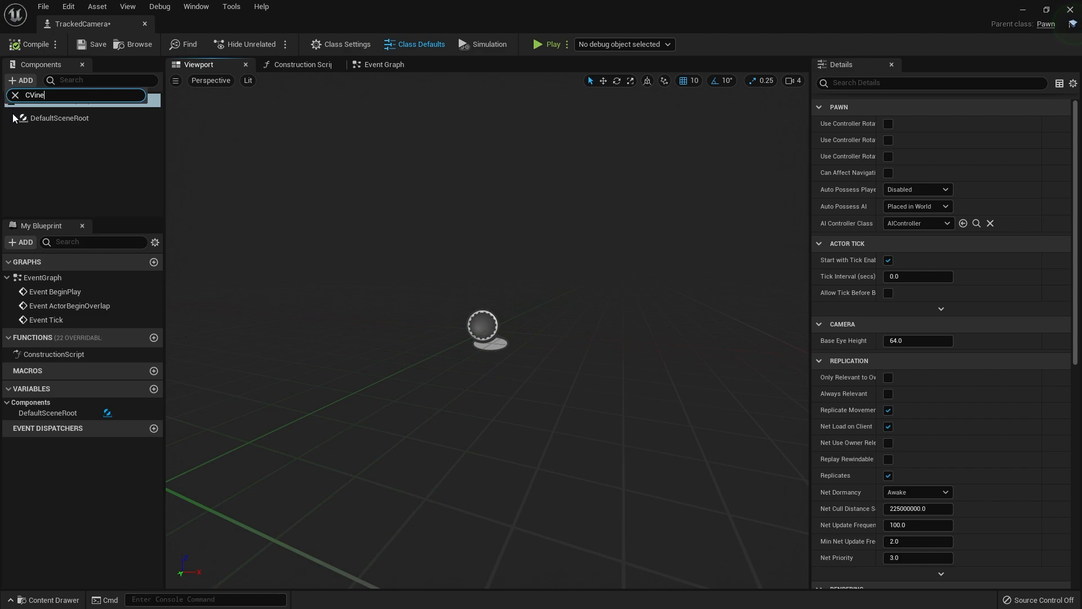
key(BackSpace)
text(i)
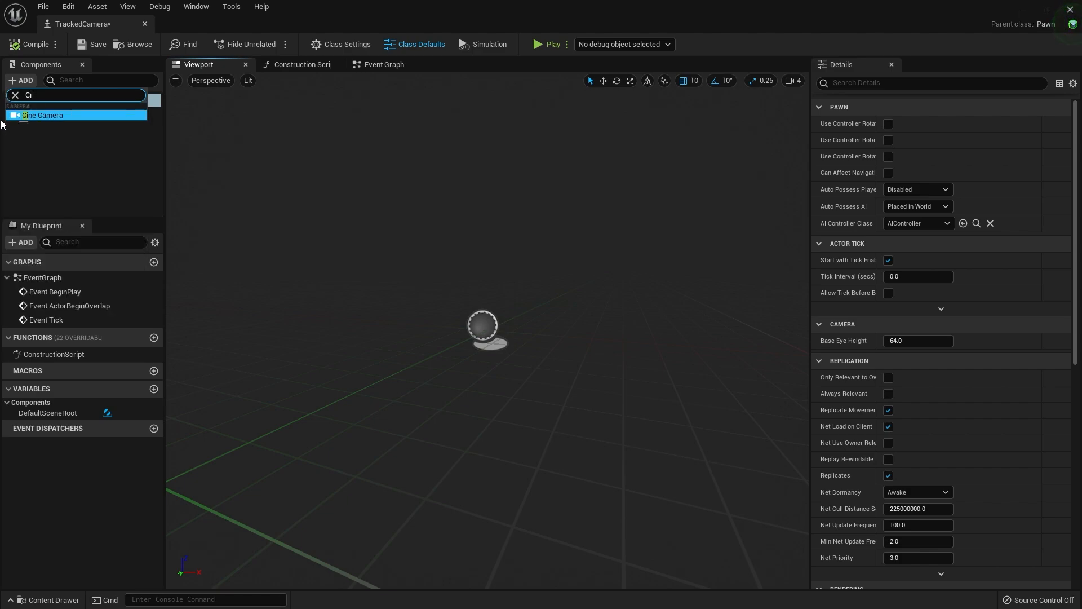
click(38, 116)
click(81, 161)
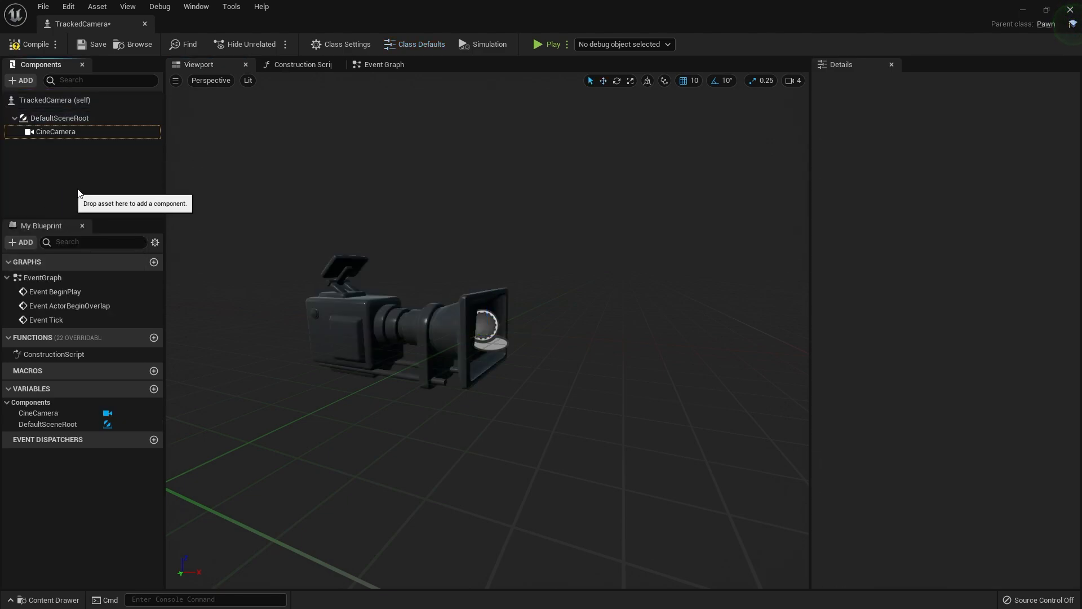
key(a)
right_drag(483, 217, 536, 217)
key(d)
right_drag(409, 225, 439, 225)
key(a)
Add a Get Tracked Device Position and Orientation node below Event Tick in TrackedCamera's event graph
click(361, 64)
right_drag(431, 323, 279, 205)
right_click(336, 448)
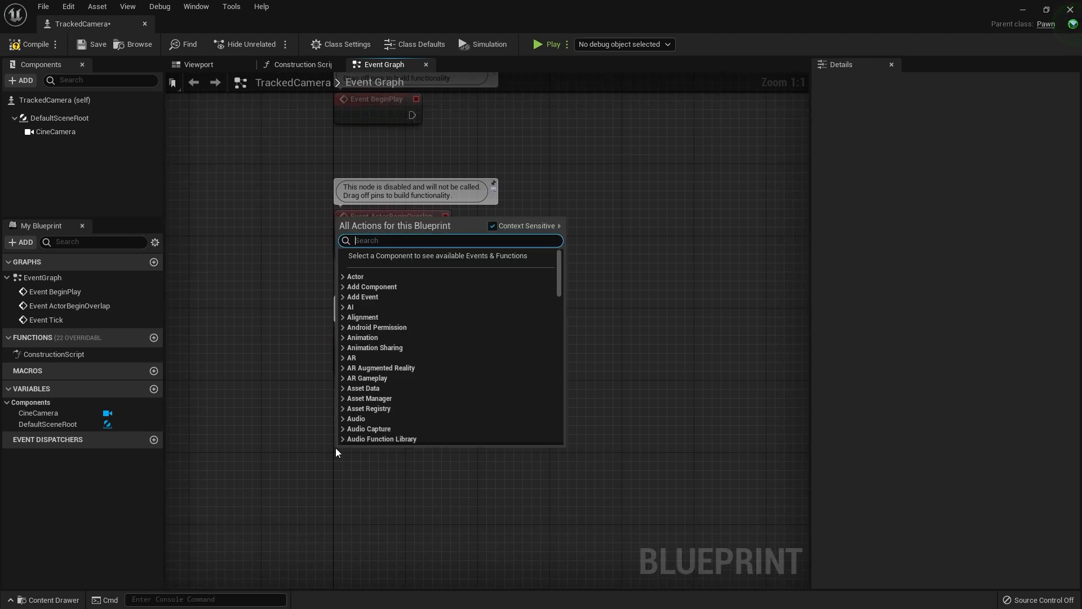
text(Get tracked device)
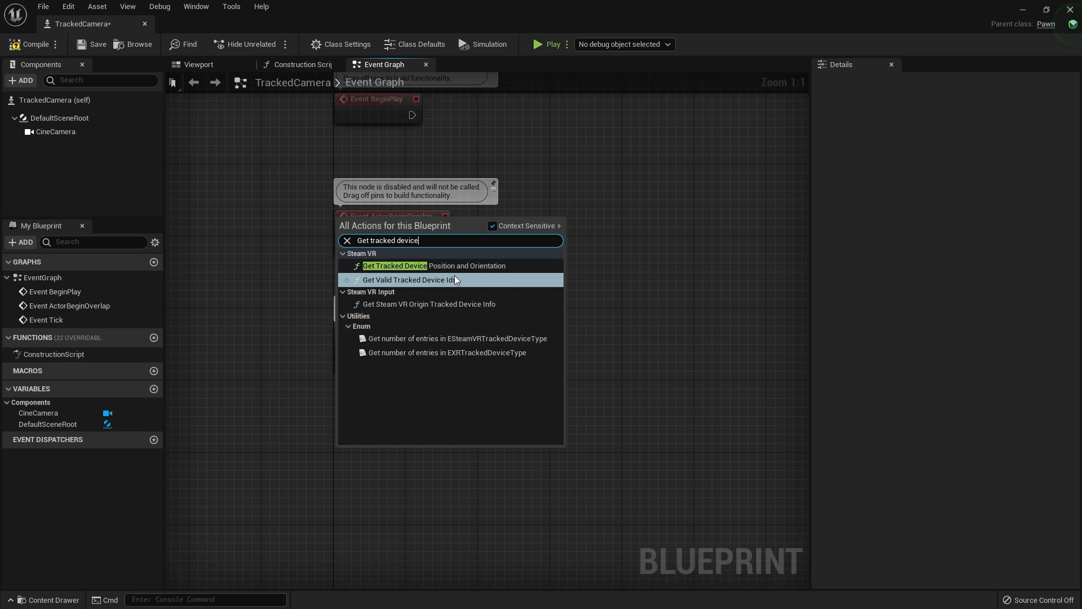
click(451, 266)
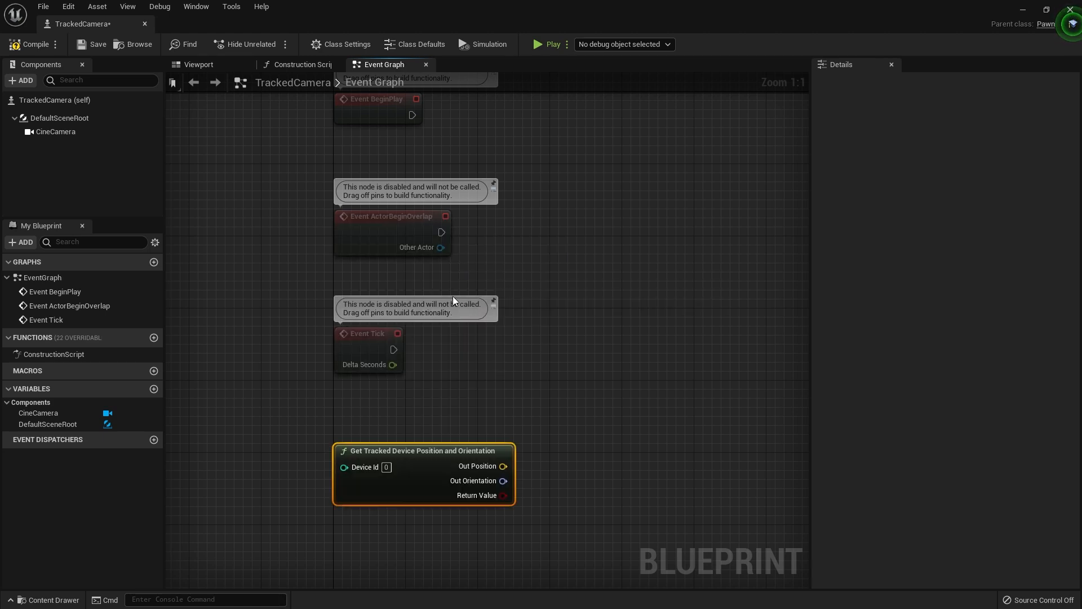
Add a SetWorldLocationAndRotation node targeting CineCamera and place it in line with Event Tick
right_click(523, 425)
text(Set actor)
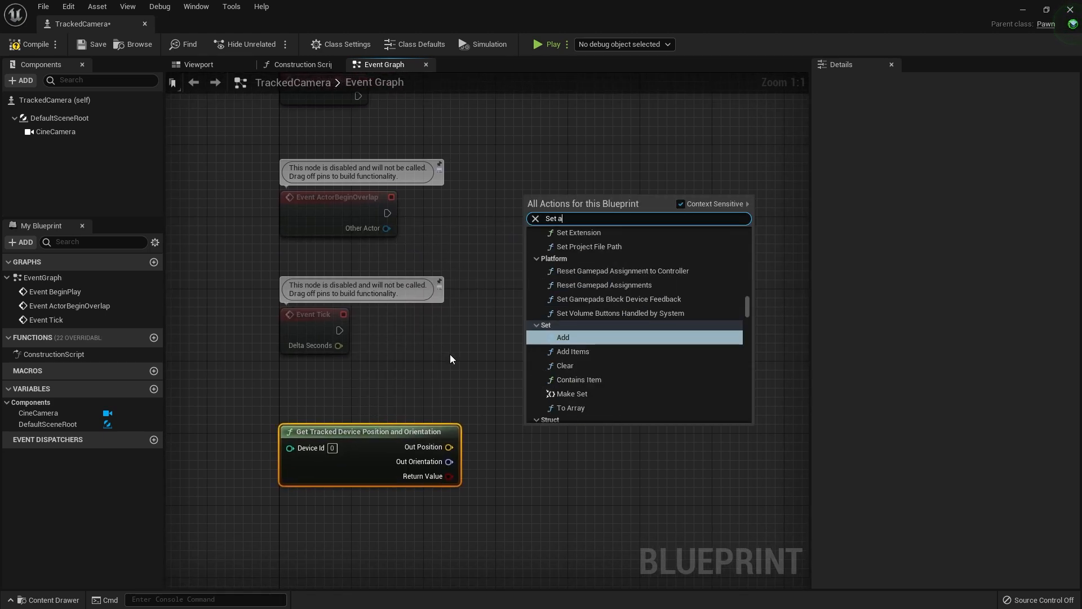
key(BackSpace)
key(BackSpace)
key(BackSpace)
key(BackSpace)
key(BackSpace)
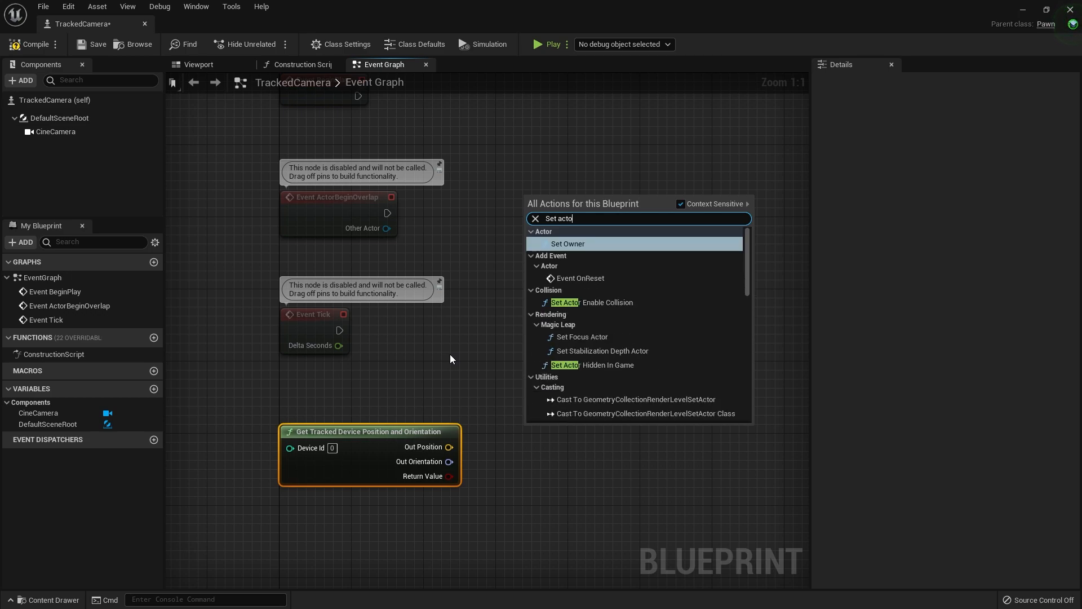
text(world)
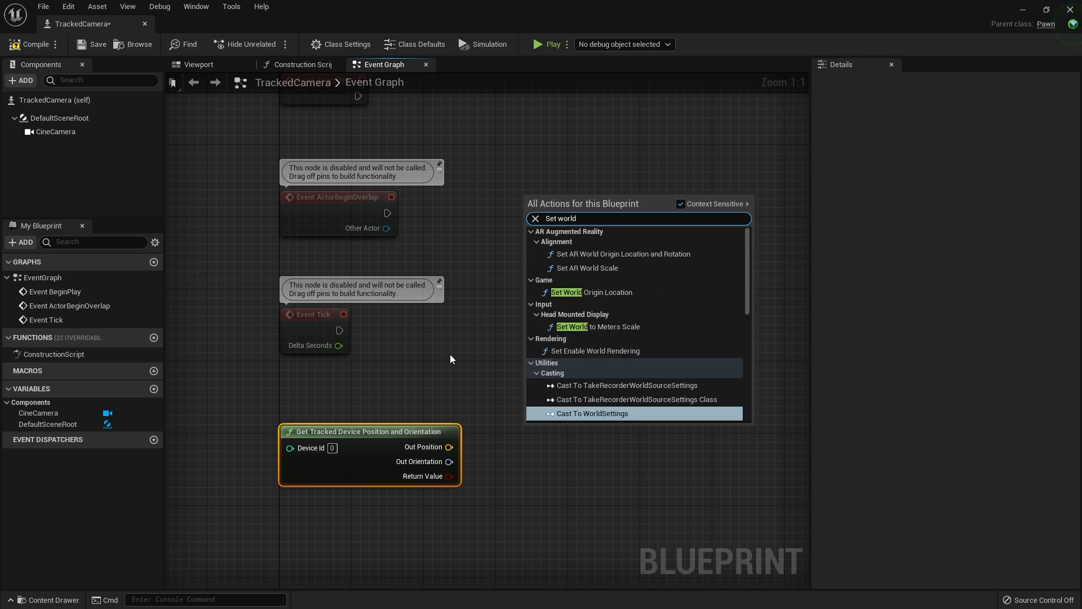
text( tra)
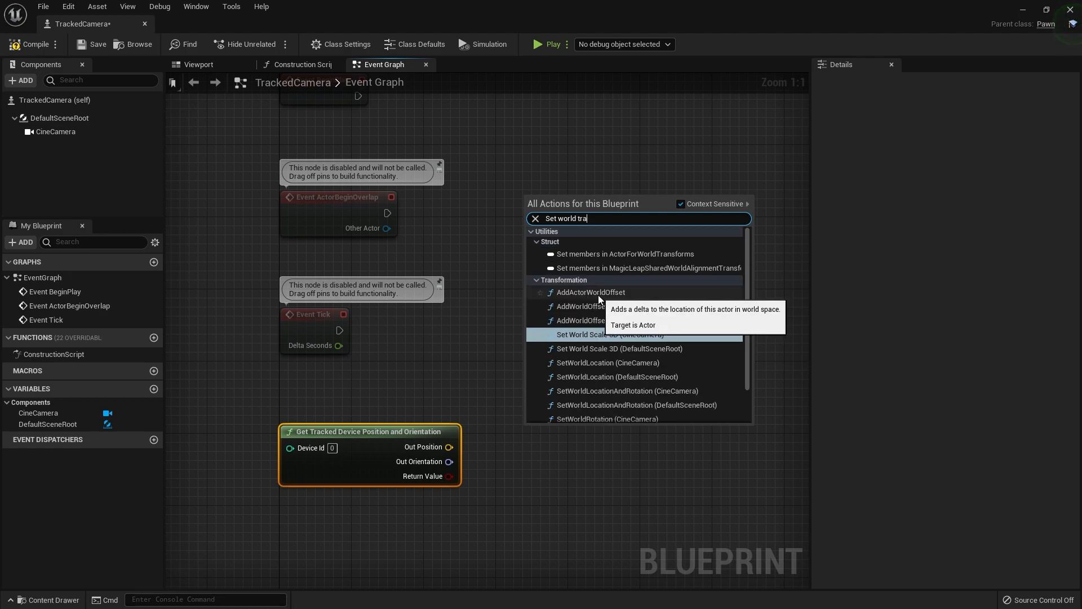
scroll(649, 320, down, 1)
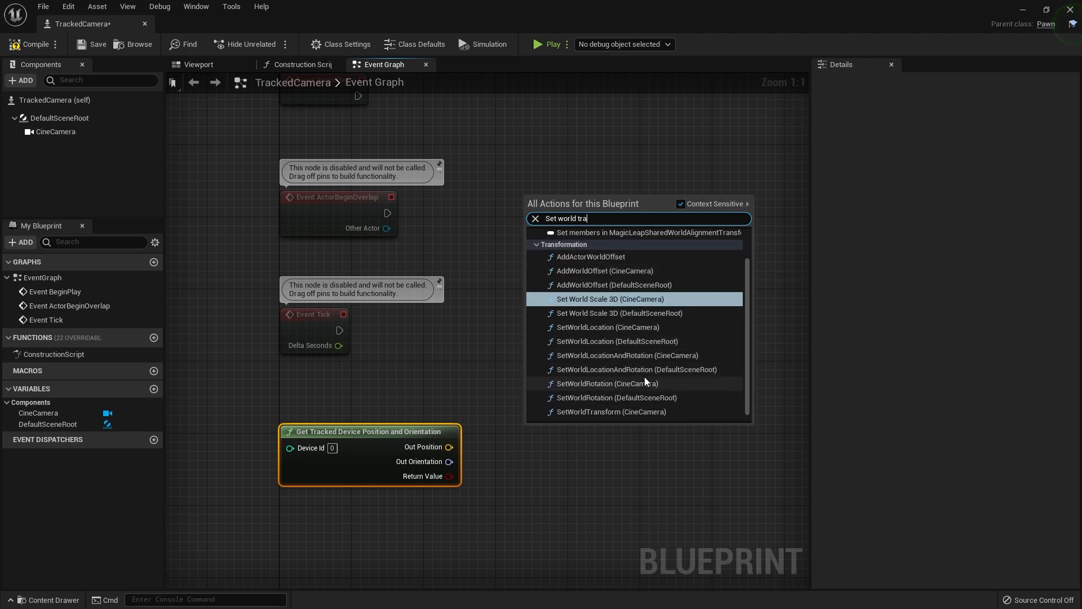
click(646, 356)
click(645, 355)
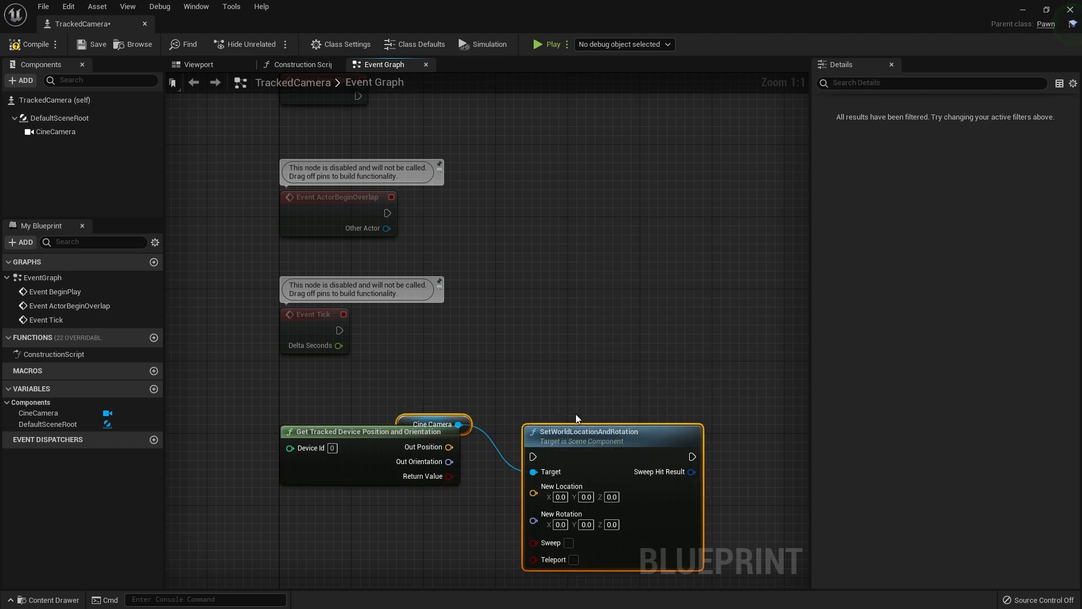
drag(583, 428, 639, 337)
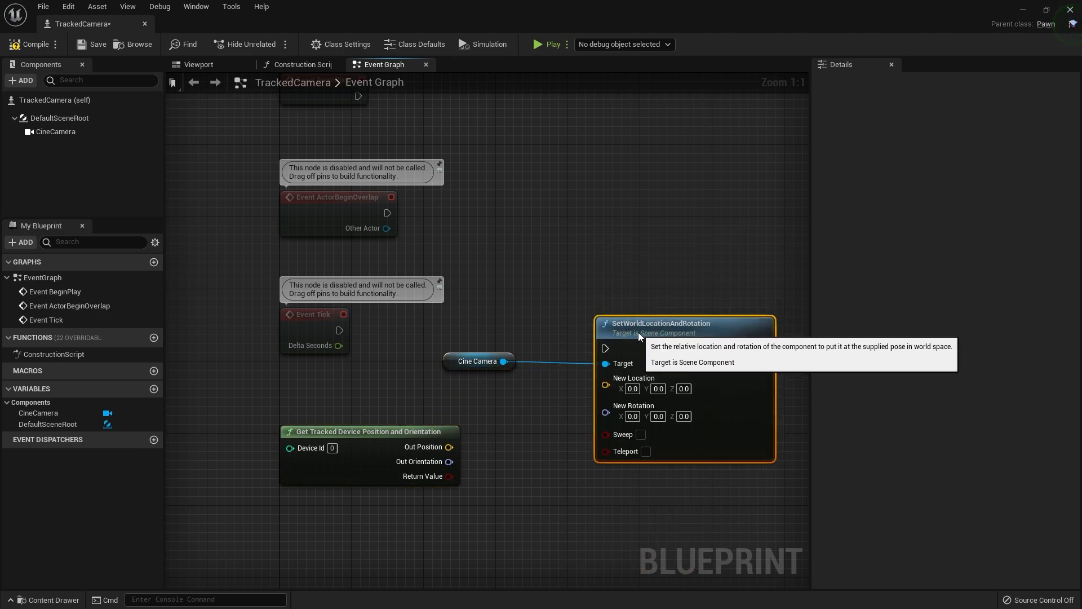
Connect Event Tick to SetWorldLocationAndRotation, wiring Out Position to New Location and Out Orientation to New Rotation
drag(340, 330, 605, 348)
drag(694, 339, 694, 320)
drag(449, 447, 607, 375)
Add a keyboard event for the 1 key below the Get Tracked Device Position and Orientation node
right_drag(463, 546, 552, 428)
right_click(367, 439)
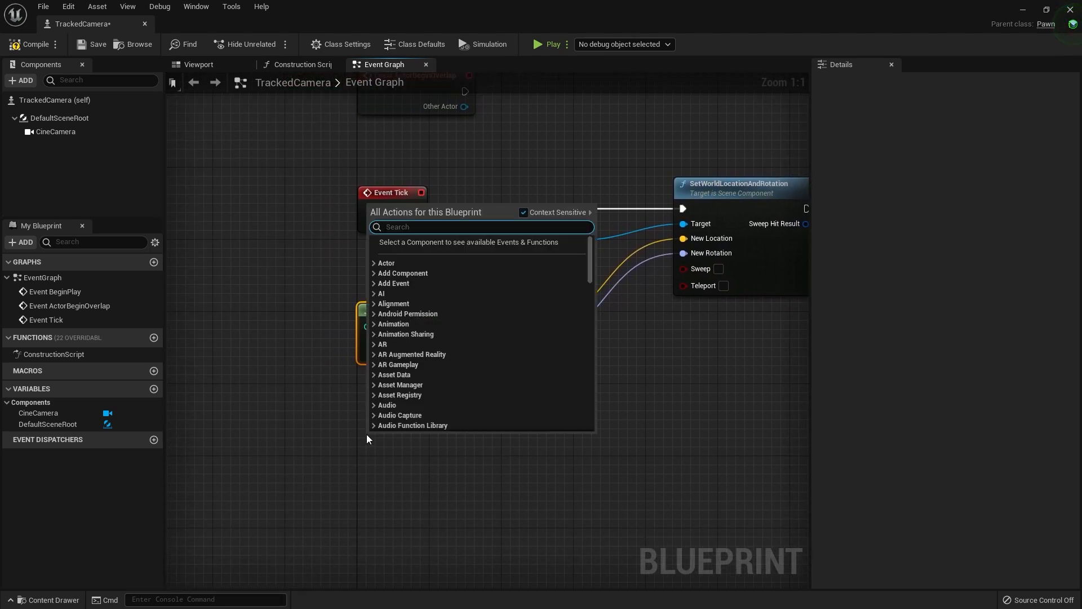
text(1)
click(406, 262)
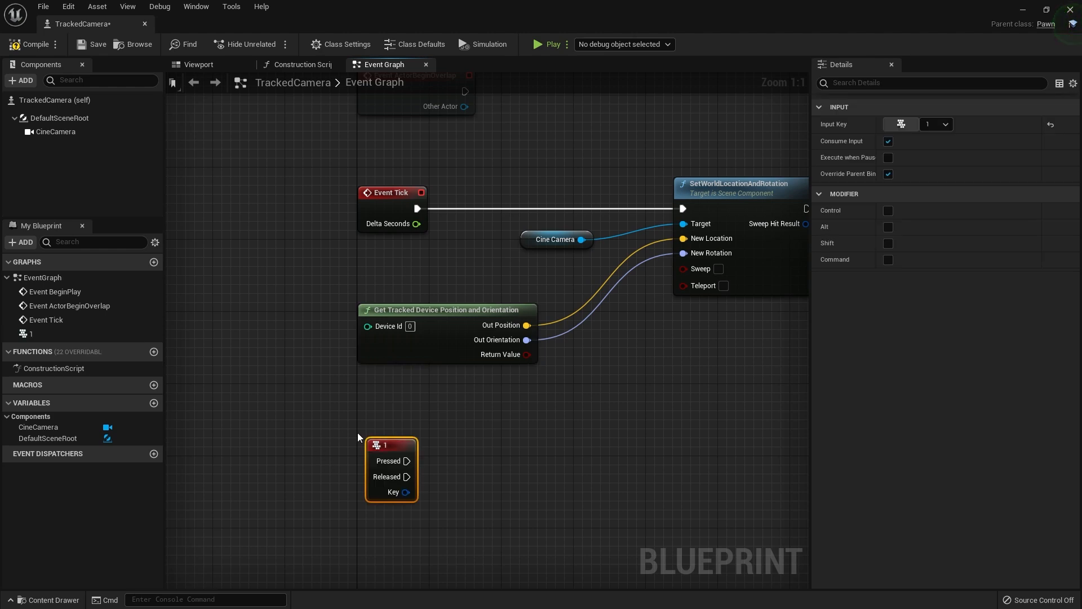
Add a Get Valid Tracked Device Ids node and place it below the 1 key event
right_click(522, 454)
text(G)
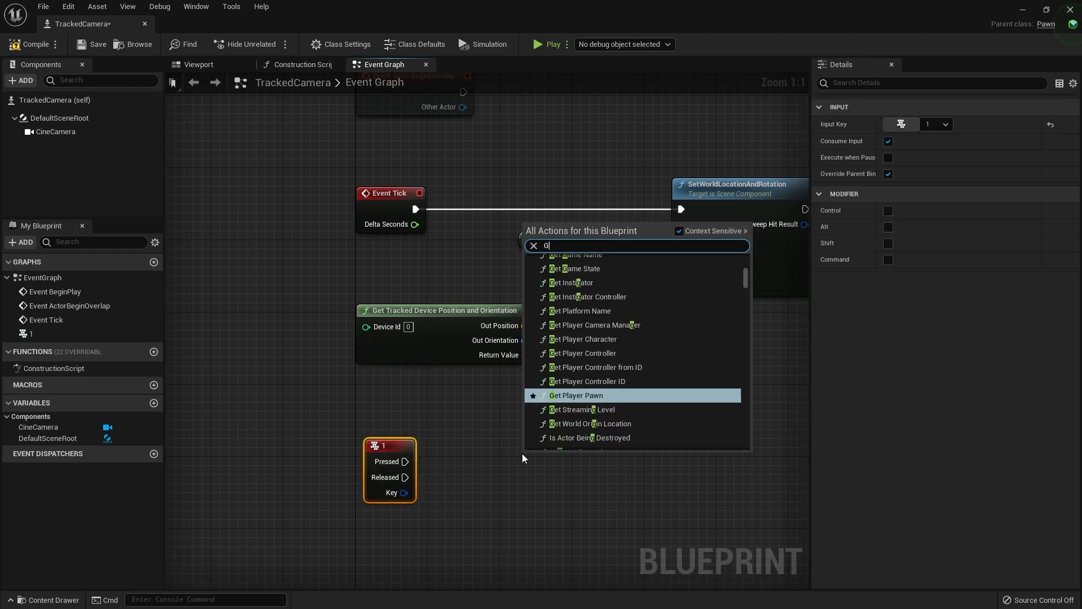
text(et tr)
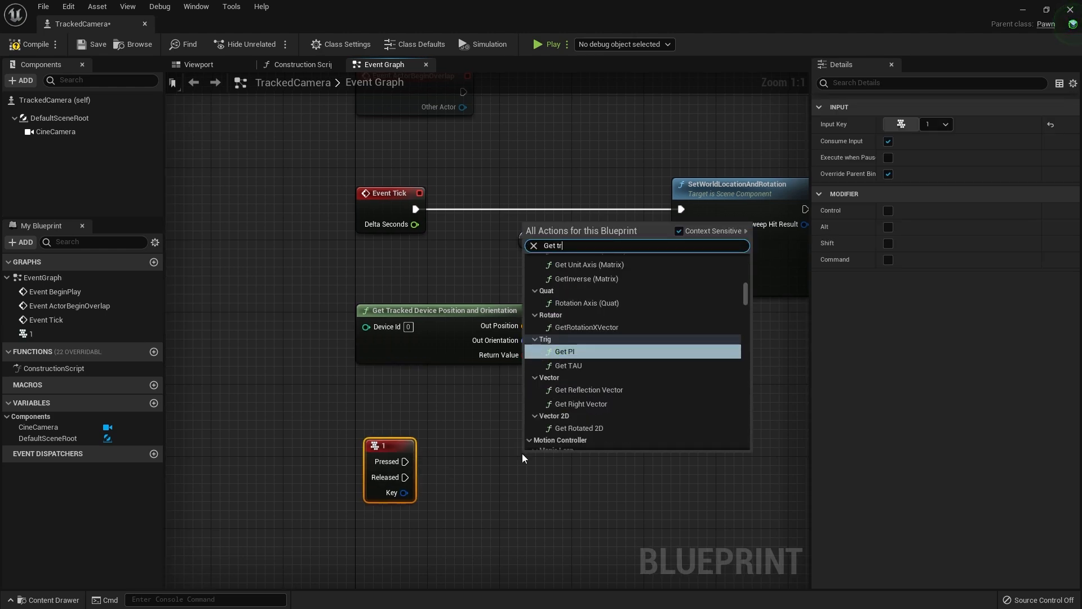
text(acked dde)
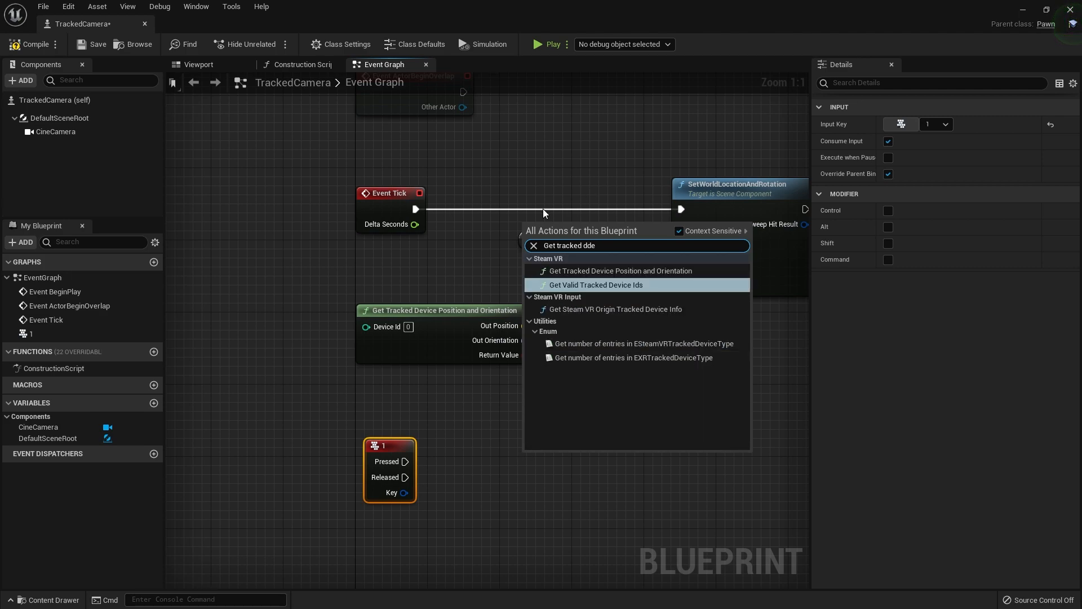
click(602, 284)
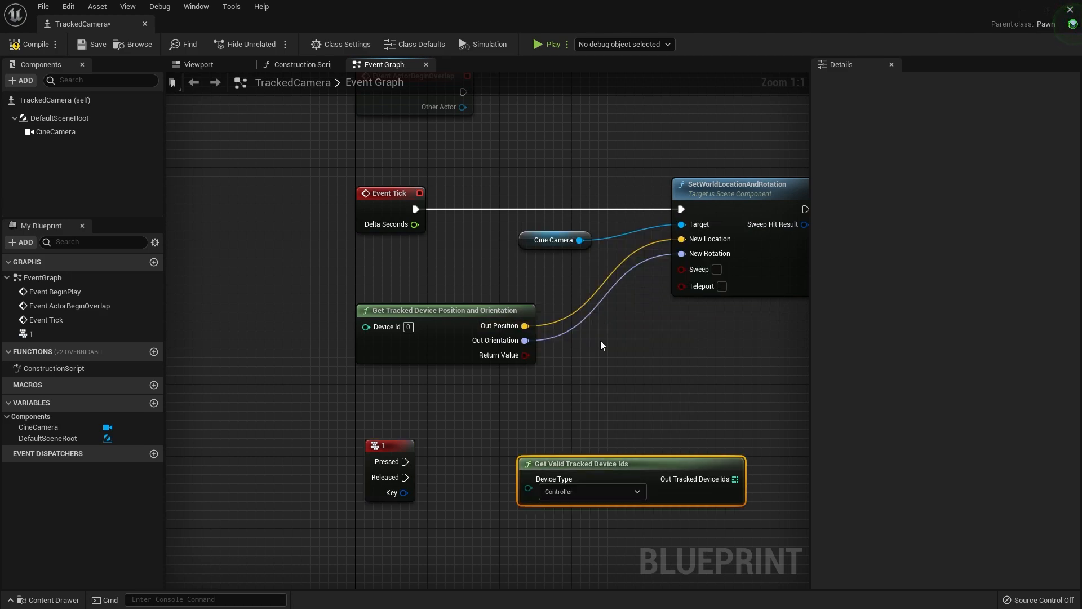
drag(672, 467, 350, 426)
Add a For Each Loop executed by the 1 key's Pressed output and feed Out Tracked Device Ids into its Array
drag(405, 321, 556, 322)
text(for each)
key(Return)
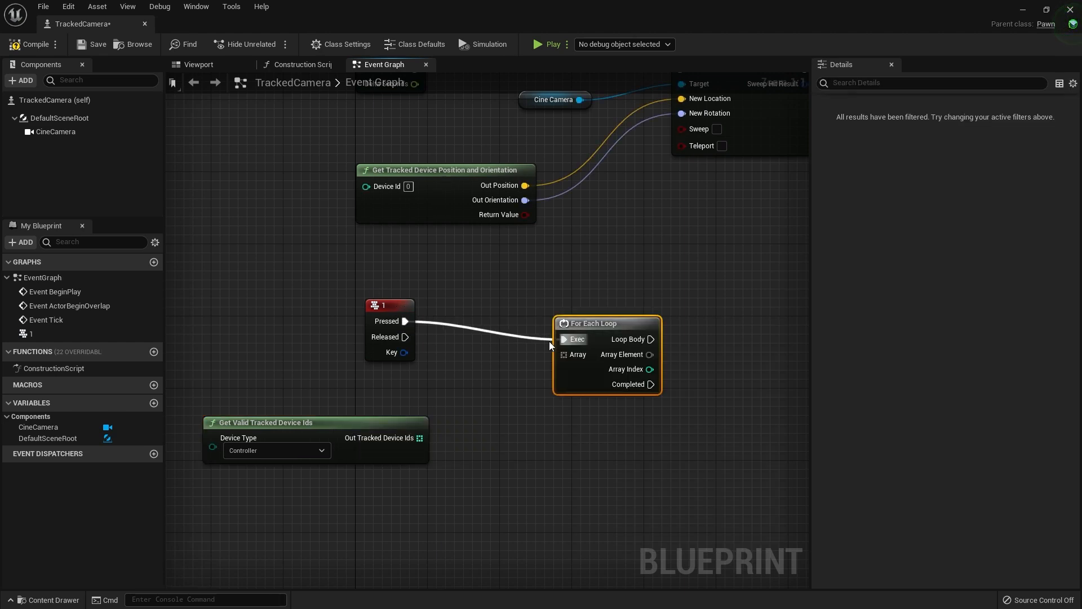
drag(577, 323, 514, 305)
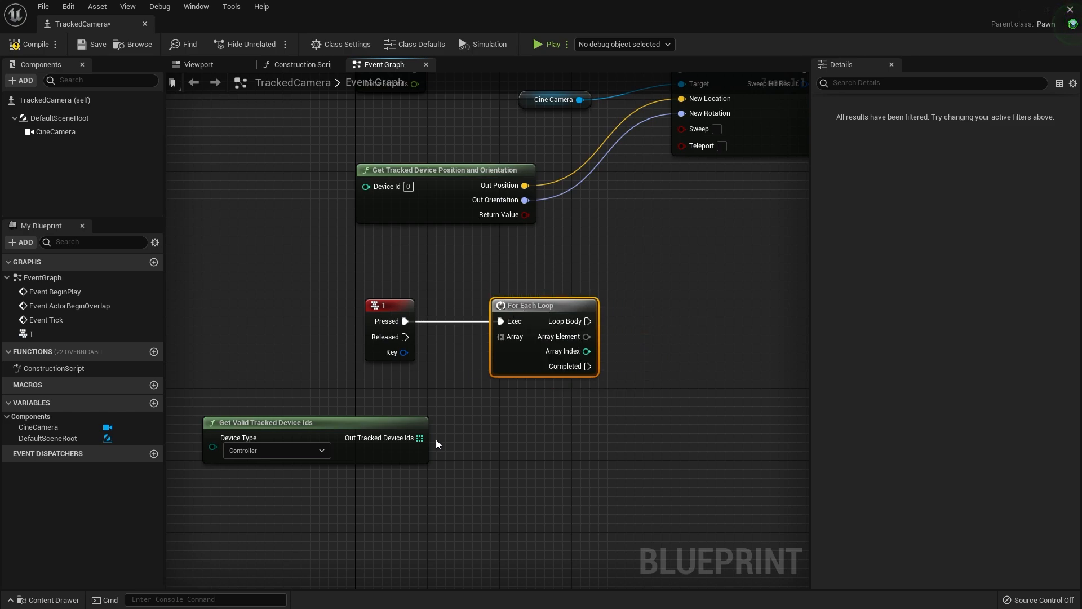
drag(419, 438, 506, 338)
Add a Print String node to the Loop Body and connect Array Element to its In String through a string conversion
right_drag(506, 337, 397, 386)
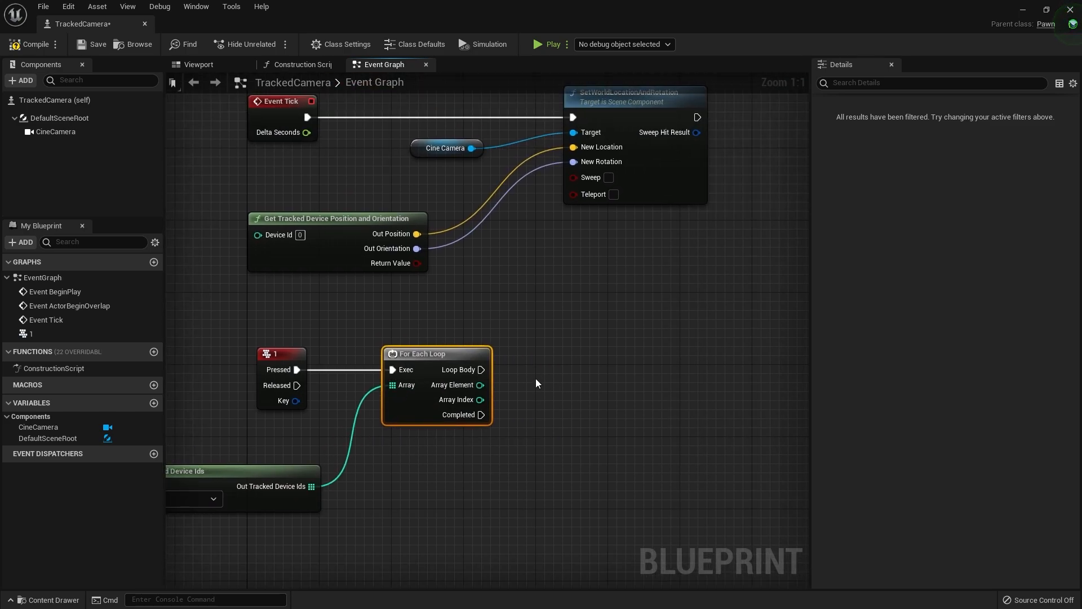
drag(479, 365, 510, 336)
text(Print)
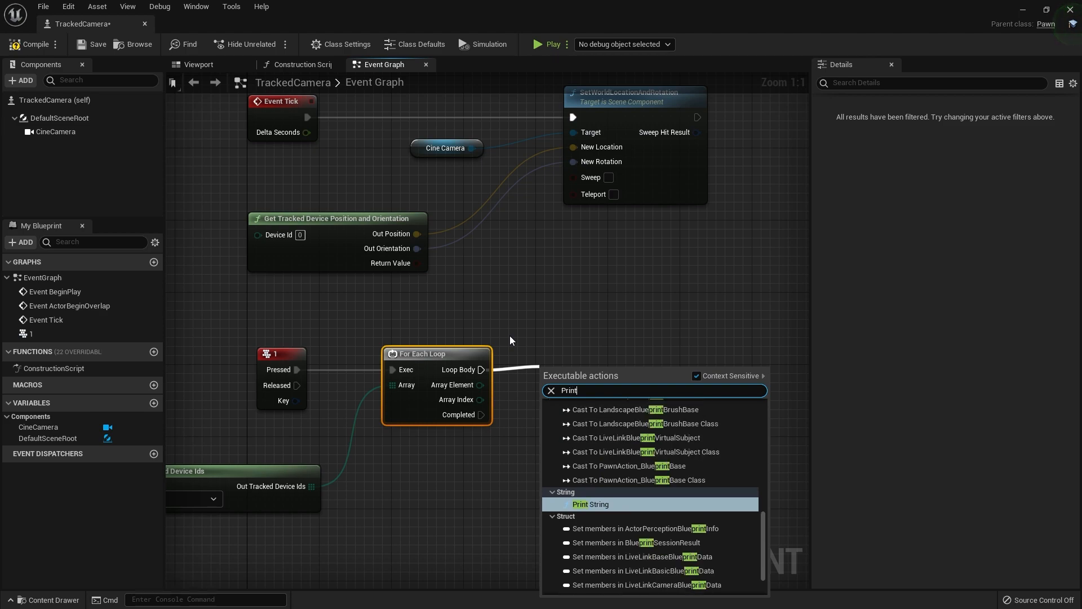
key(Return)
drag(573, 366, 636, 347)
drag(479, 385, 624, 386)
drag(531, 360, 551, 399)
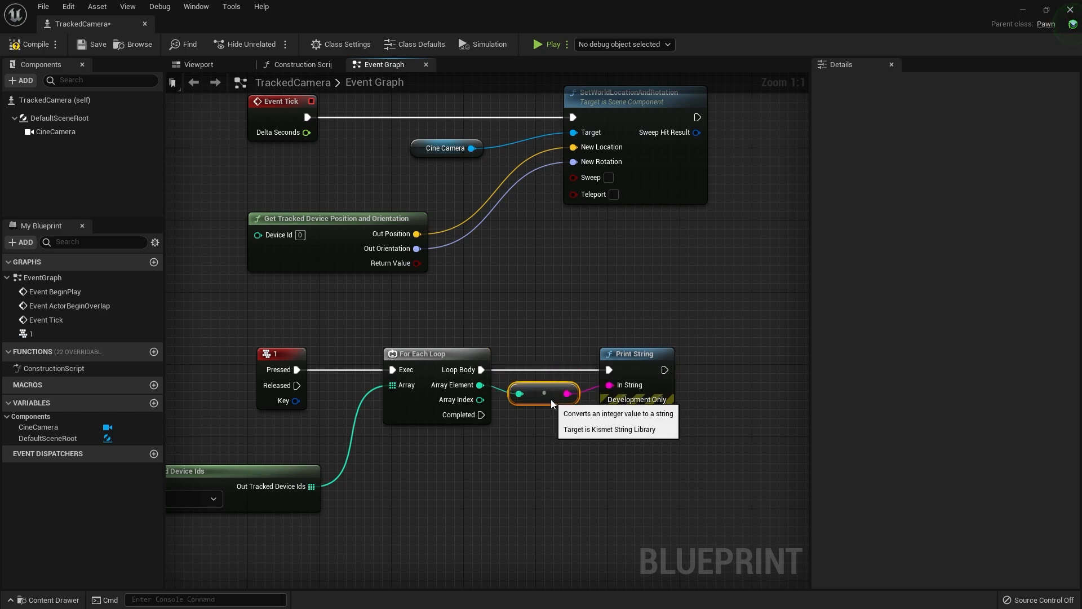
Examine the 1 key's device ID printing chain and the Event Tick nodes that move the camera, including the Device Id input
right_drag(490, 270, 553, 423)
right_drag(432, 458, 476, 336)
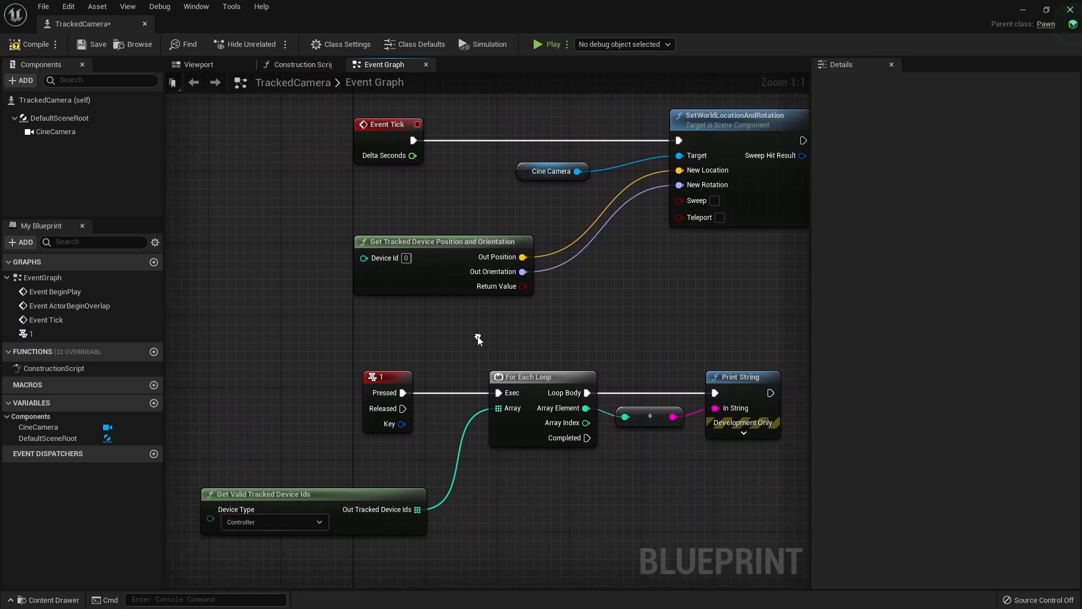
right_drag(372, 381, 372, 361)
click(373, 360)
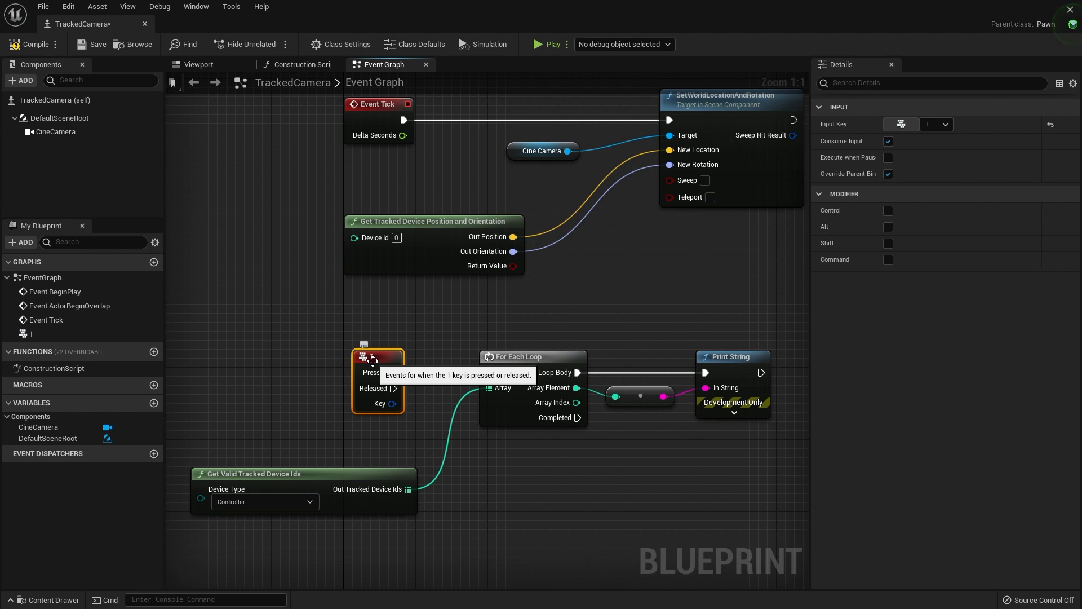
right_drag(218, 553, 236, 506)
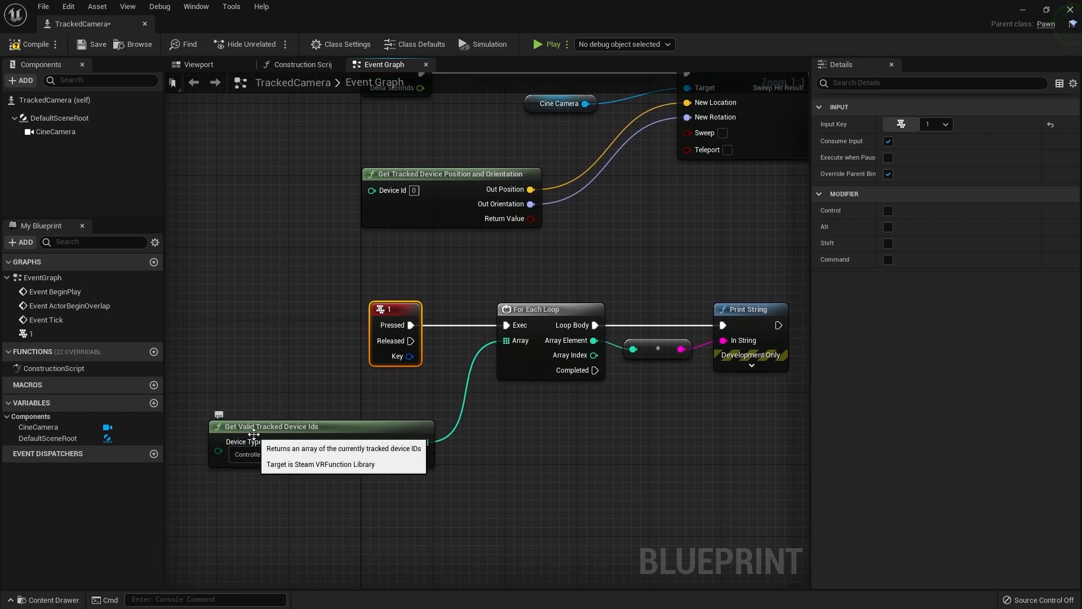
click(388, 440)
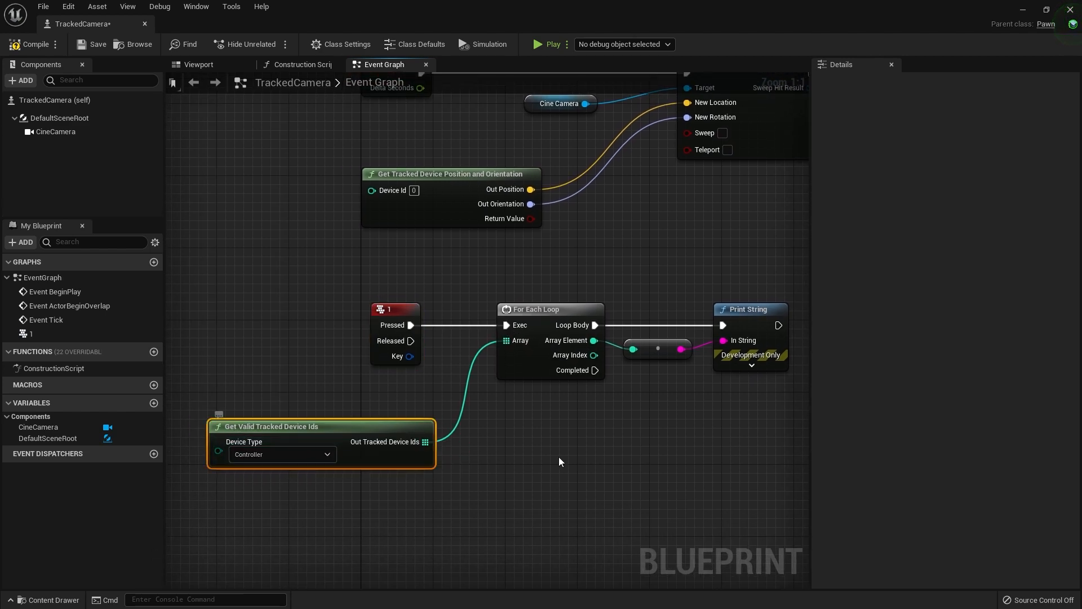
right_drag(578, 391, 427, 449)
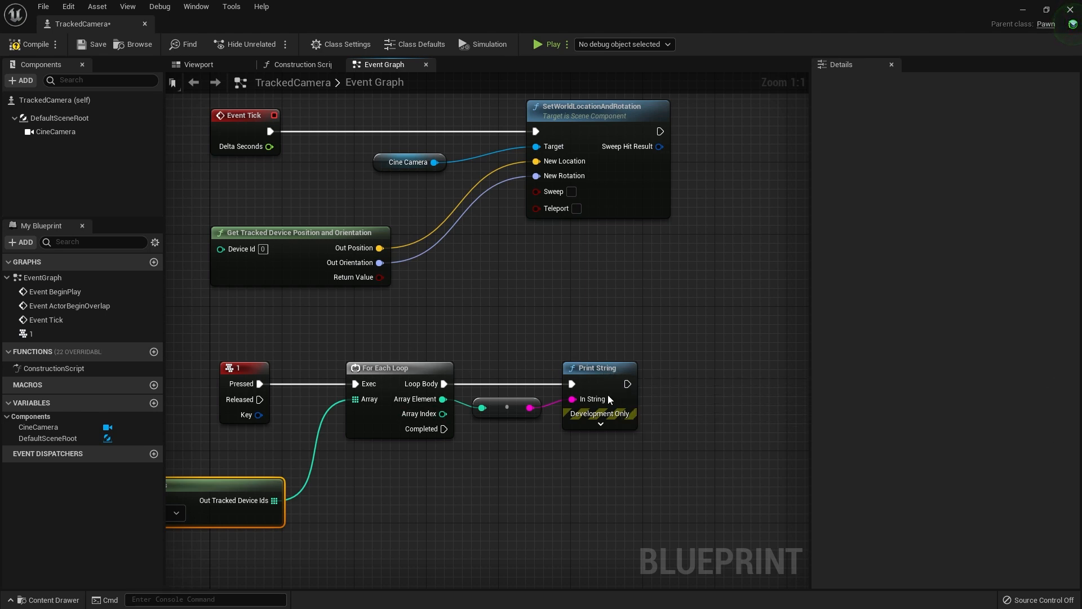
right_drag(532, 286, 595, 382)
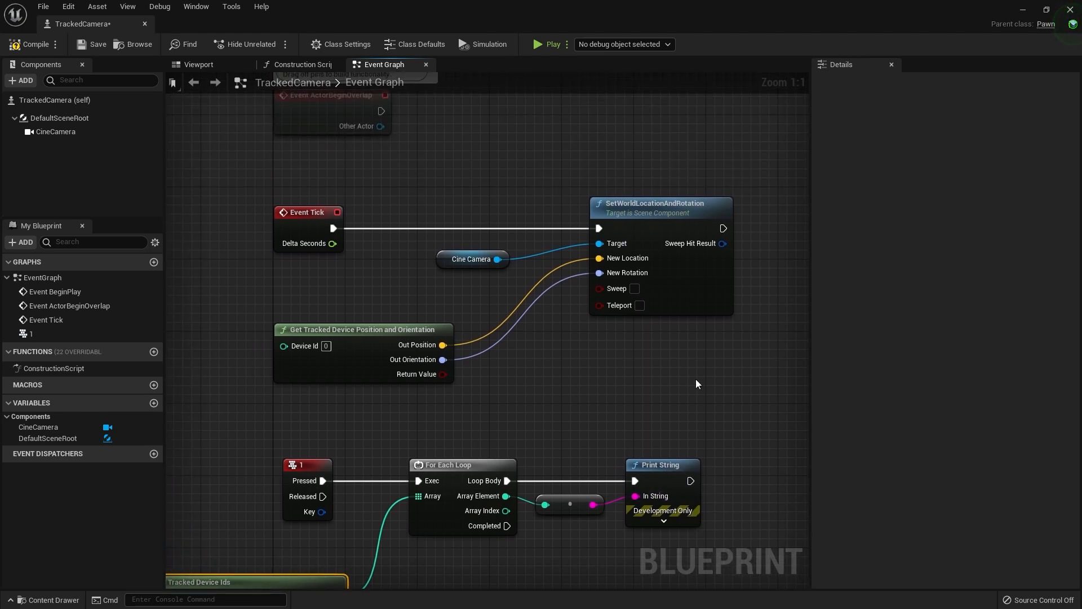
drag(284, 345, 339, 348)
click(337, 305)
right_drag(383, 283, 364, 305)
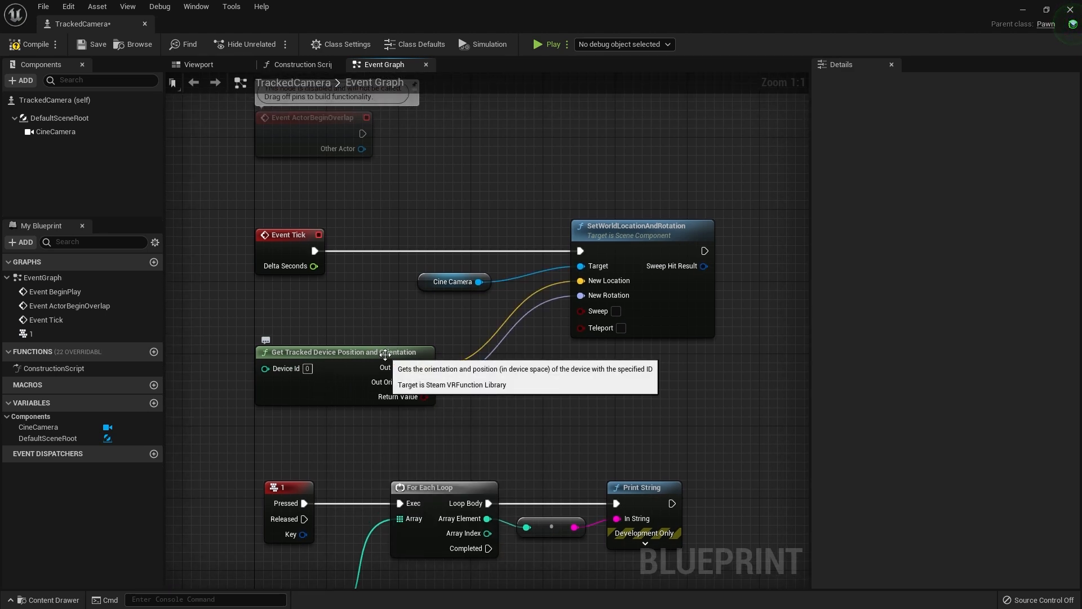
click(622, 233)
right_drag(642, 199, 589, 237)
Compile and save the blueprint, and delete the unused Event ActorBeginOverlap and Event BeginPlay nodes
click(29, 45)
click(90, 45)
right_drag(344, 193, 460, 271)
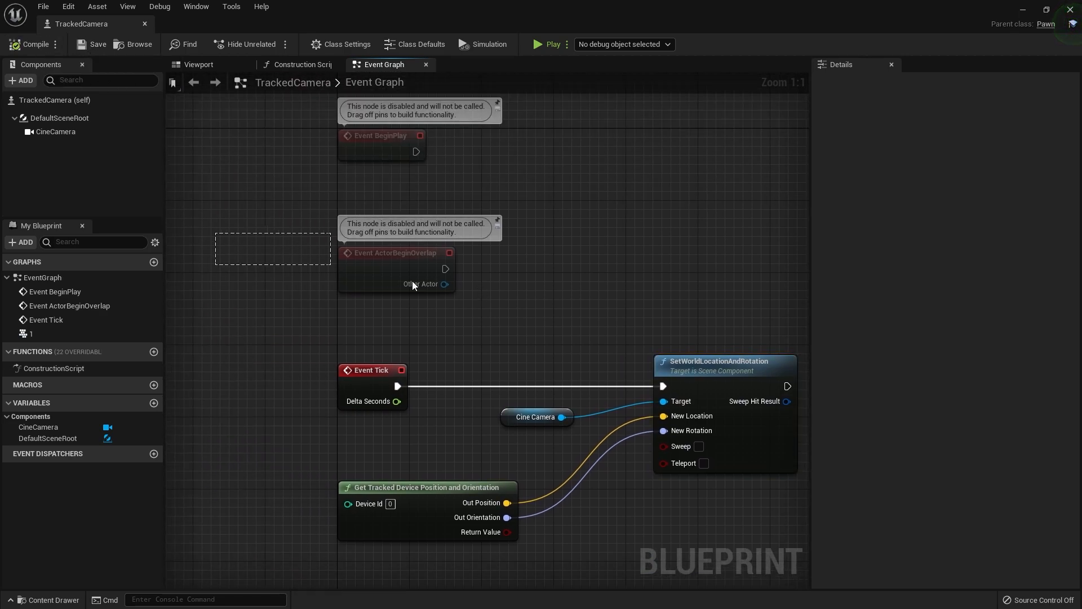
key(Delete)
right_drag(368, 158, 326, 241)
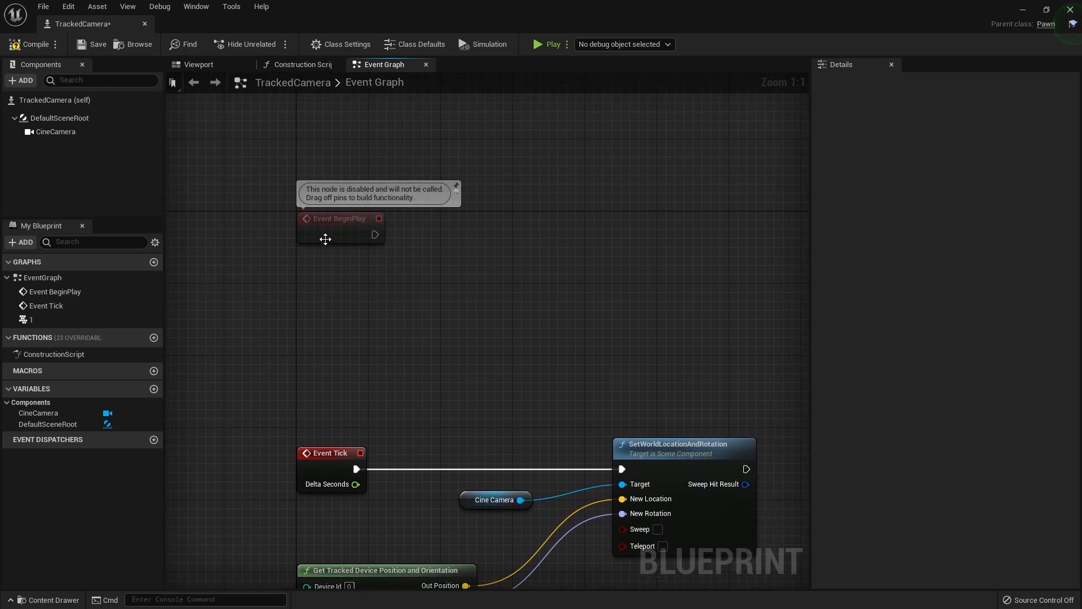
drag(312, 221, 321, 257)
key(Delete)
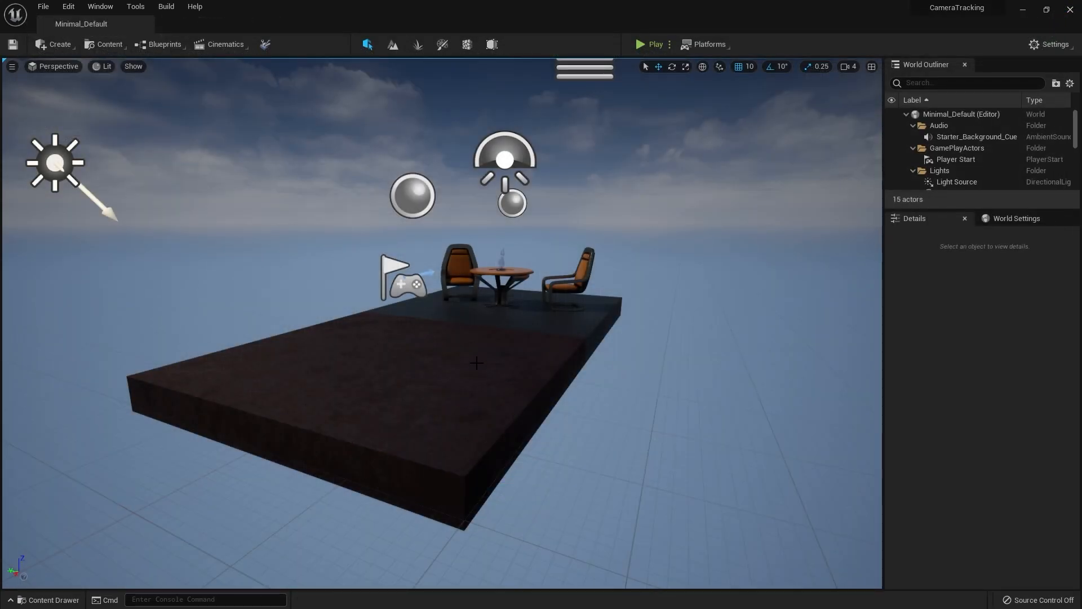
Place the TrackedCamera blueprint from the Content folder on the floor in front of the table
key(ctrl+space)
drag(288, 459, 392, 374)
right_drag(392, 374, 460, 350)
Rotate the placed TrackedCamera 180° about its vertical axis and move it to location 290, -20, 100
key(e)
drag(374, 394, 265, 389)
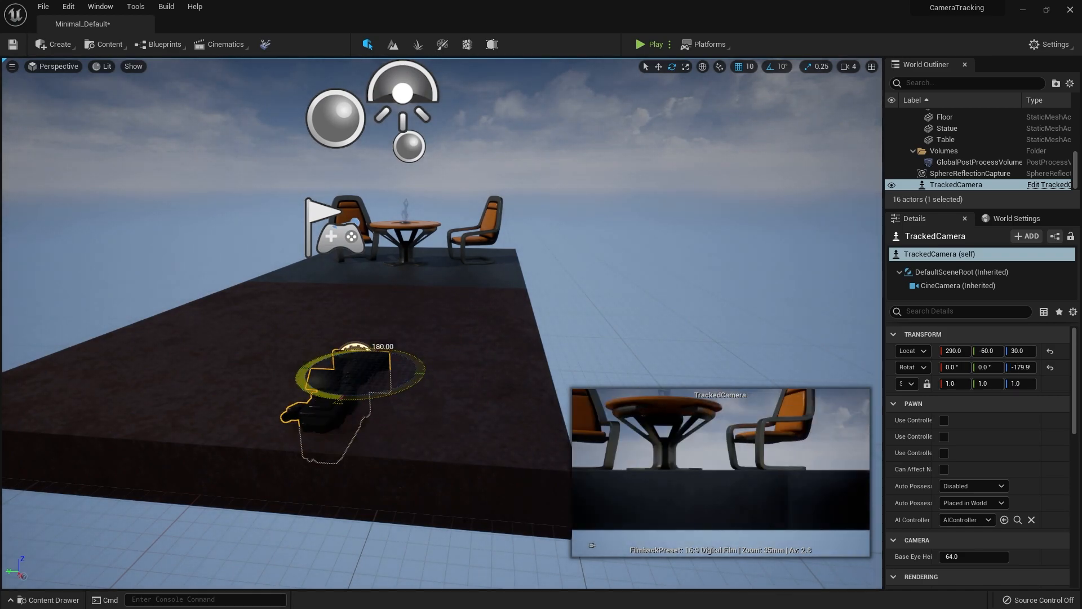
key(w)
drag(355, 366, 288, 266)
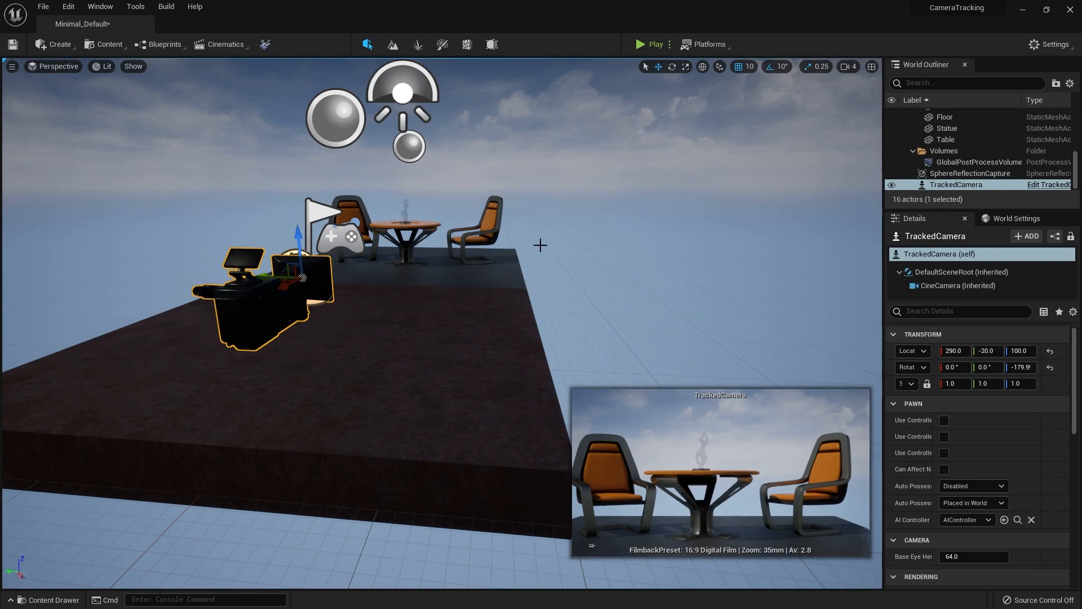
Reopen the TrackedCamera blueprint, examine the CineCamera component's settings in its viewport, and return to the level
key(ctrl+space)
double_click(288, 461)
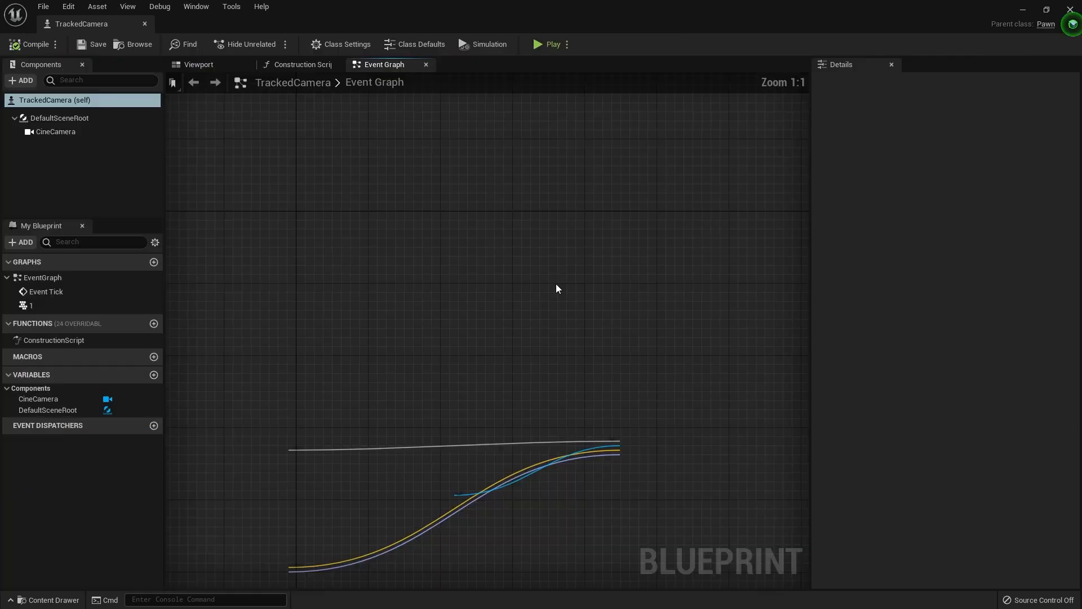
click(225, 65)
click(55, 131)
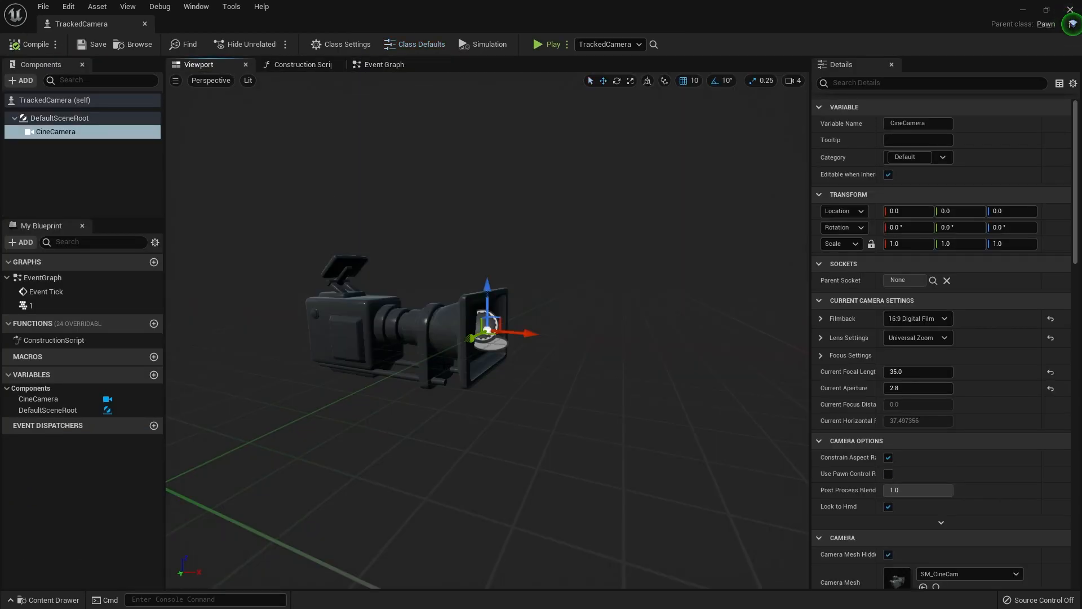
click(1070, 10)
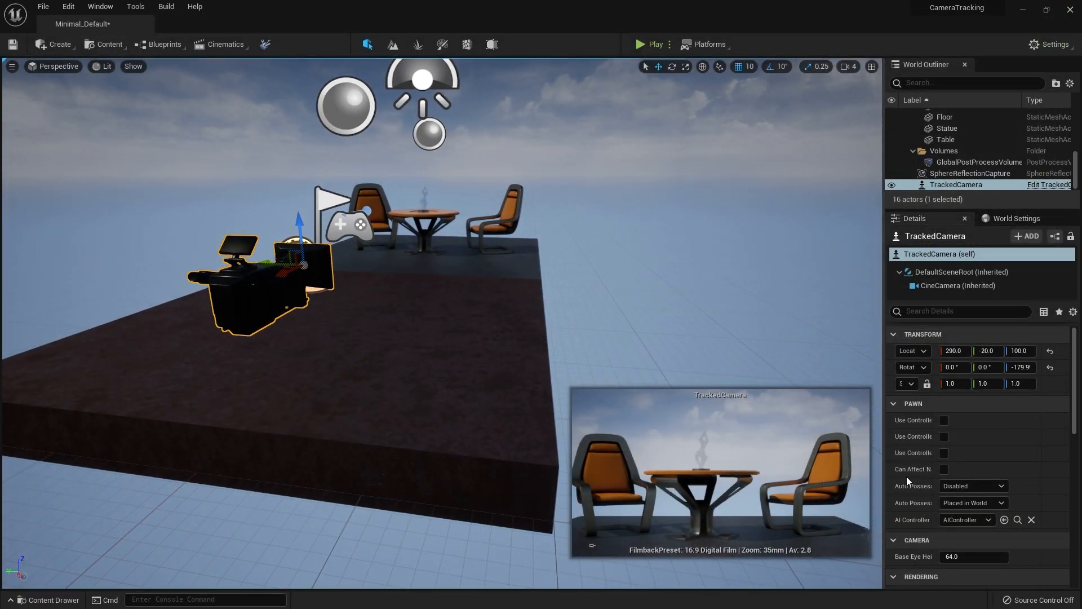
click(881, 410)
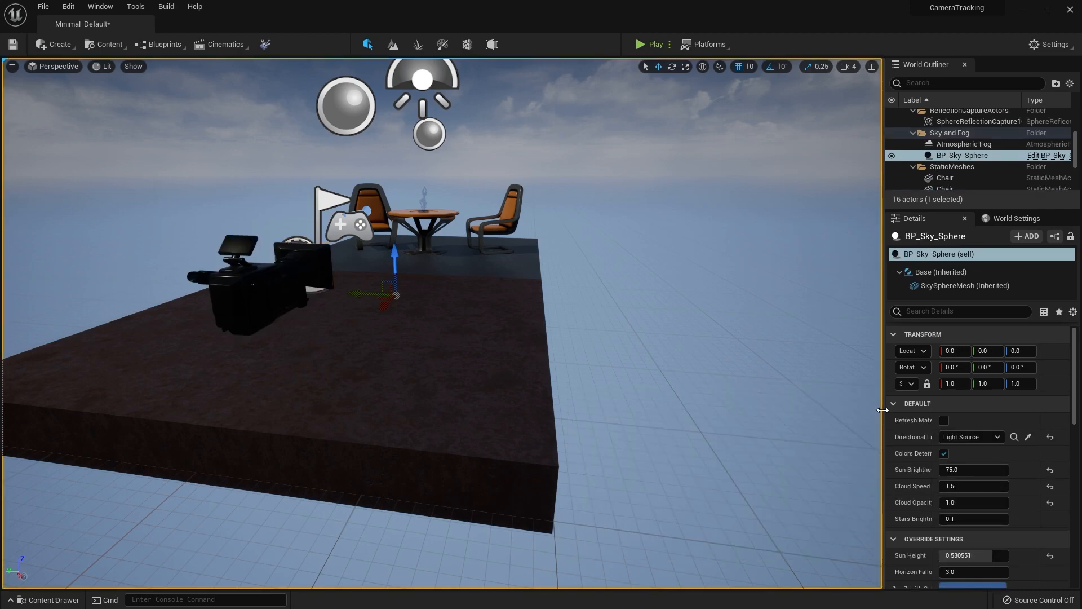
key(ctrl+z)
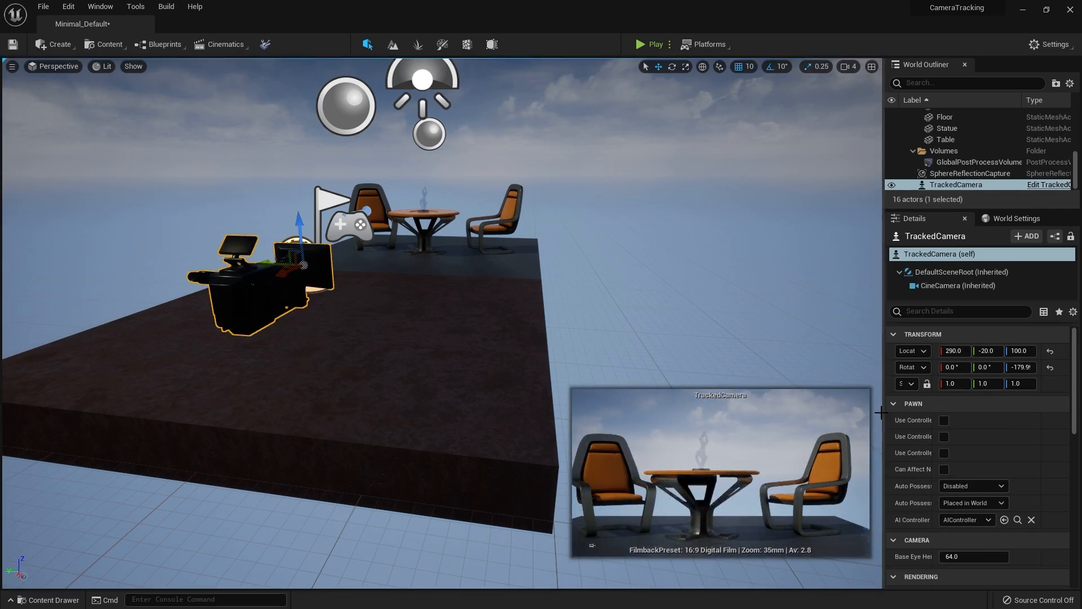
Set the TrackedCamera's Auto Possess Player to Player 0 and delete the Player Start from the level
drag(853, 413, 796, 417)
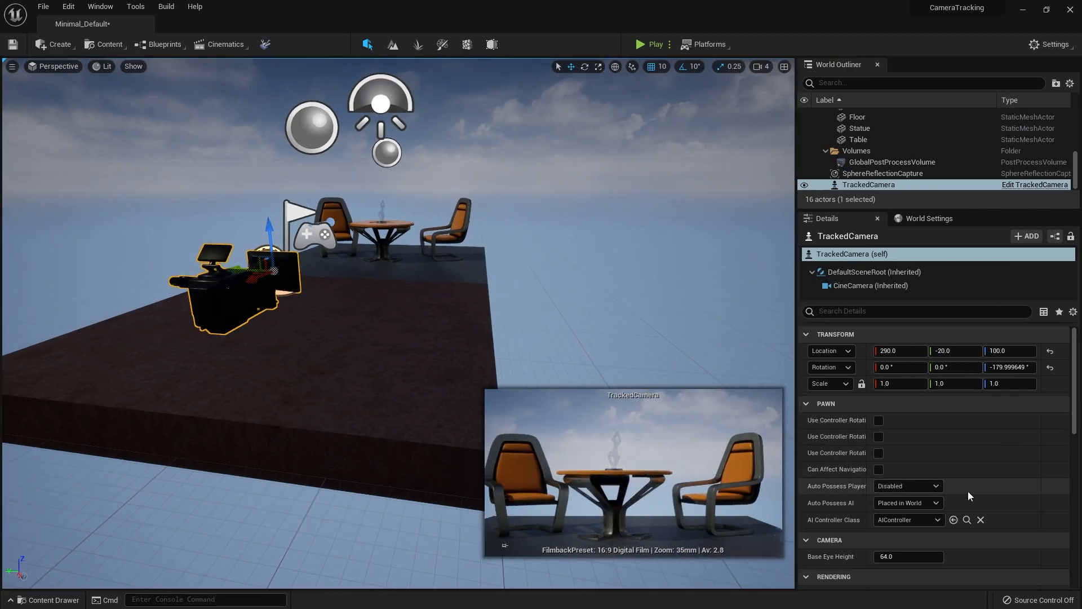
click(931, 487)
click(891, 508)
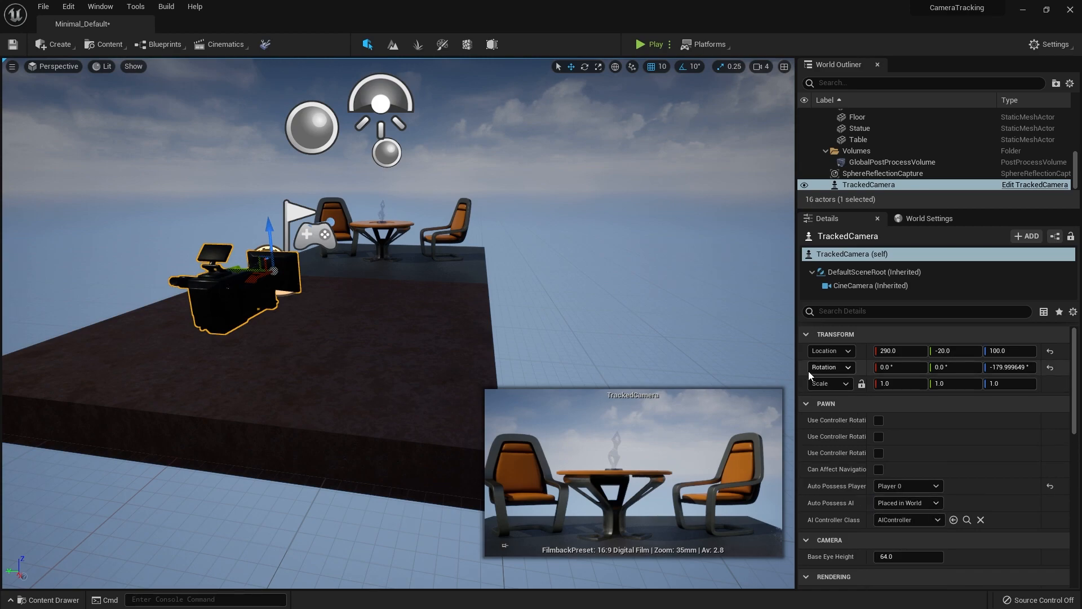
drag(796, 366, 948, 367)
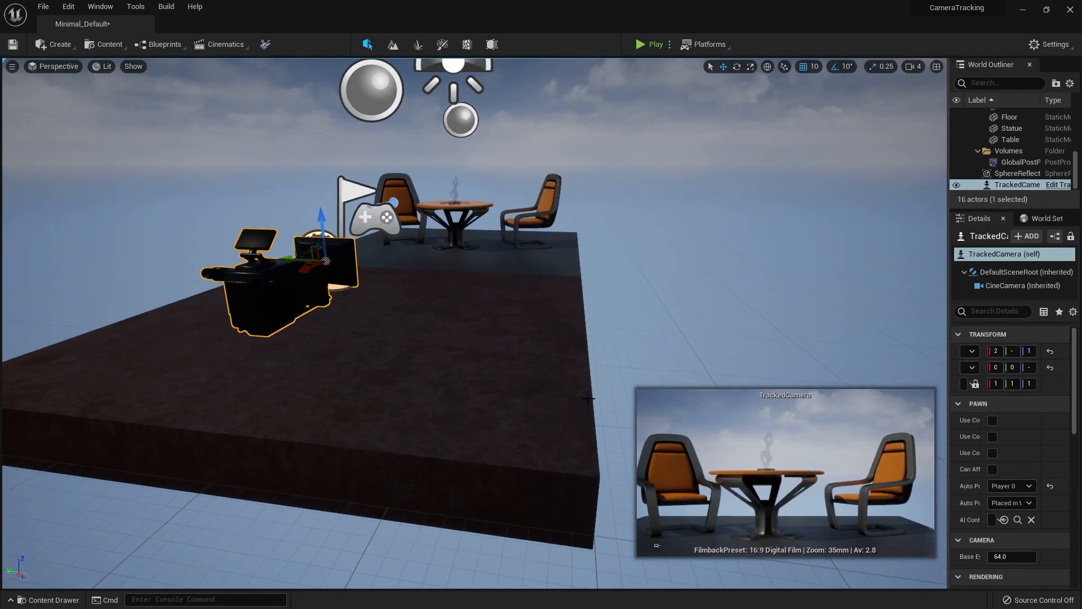
click(384, 200)
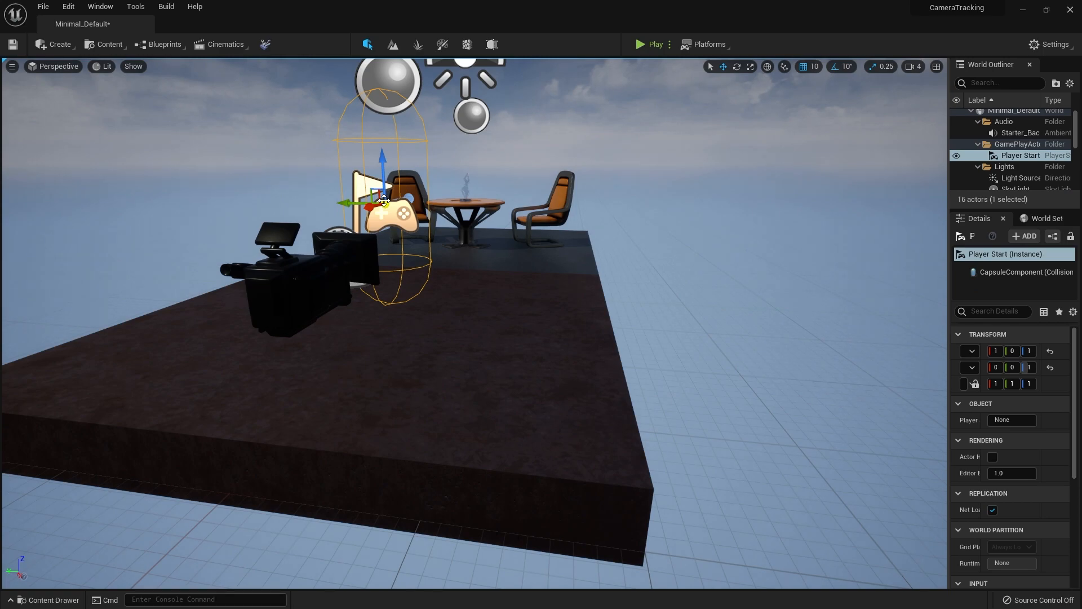
key(Delete)
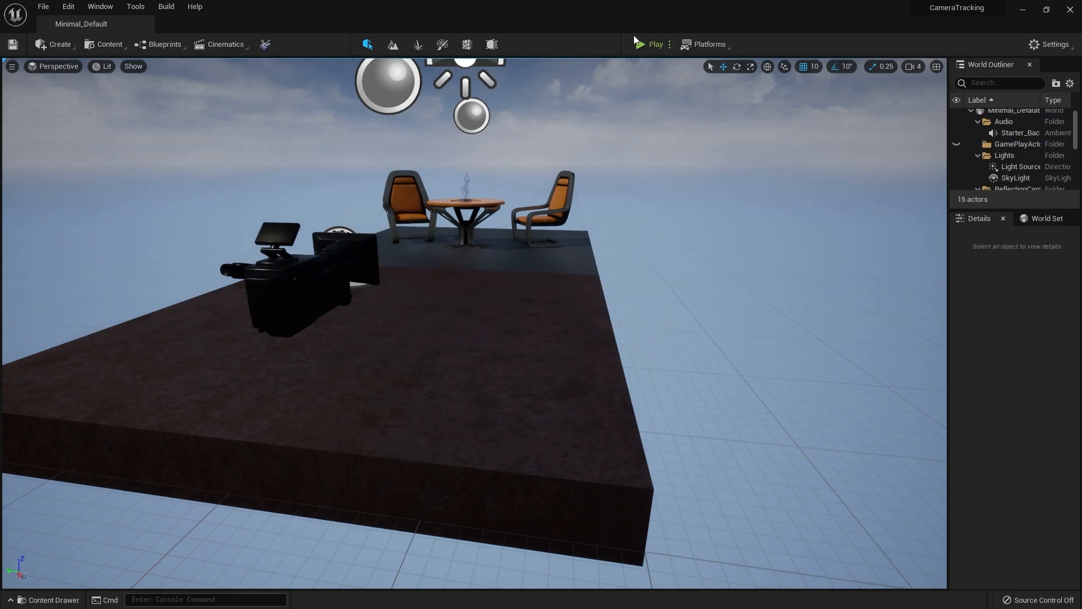
Play the level to check the tracked camera's view, and stop the session
click(637, 43)
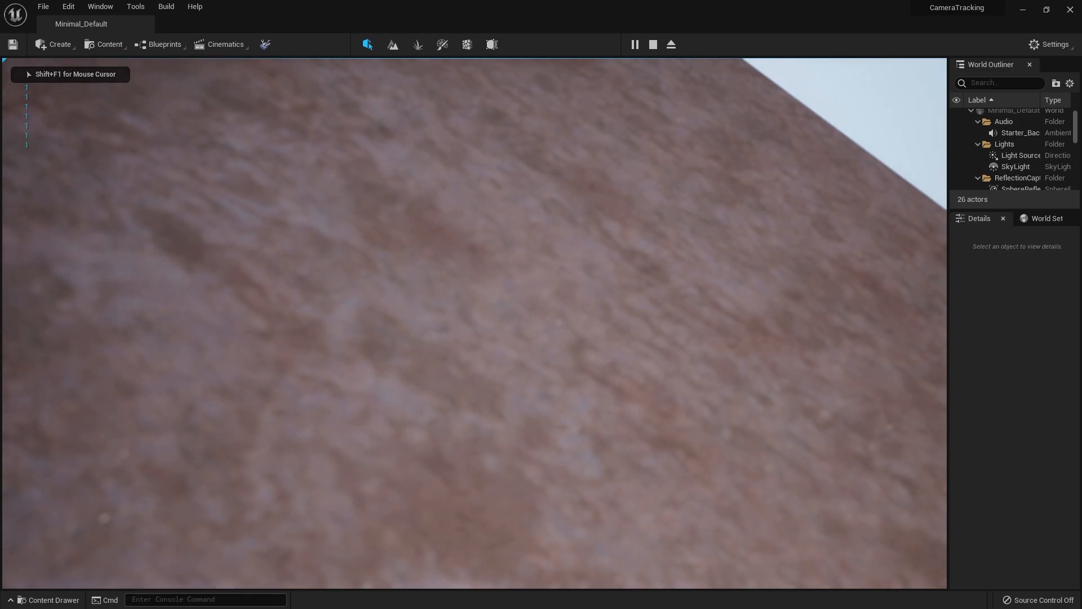
key(Escape)
right_drag(638, 341, 864, 276)
key(a)
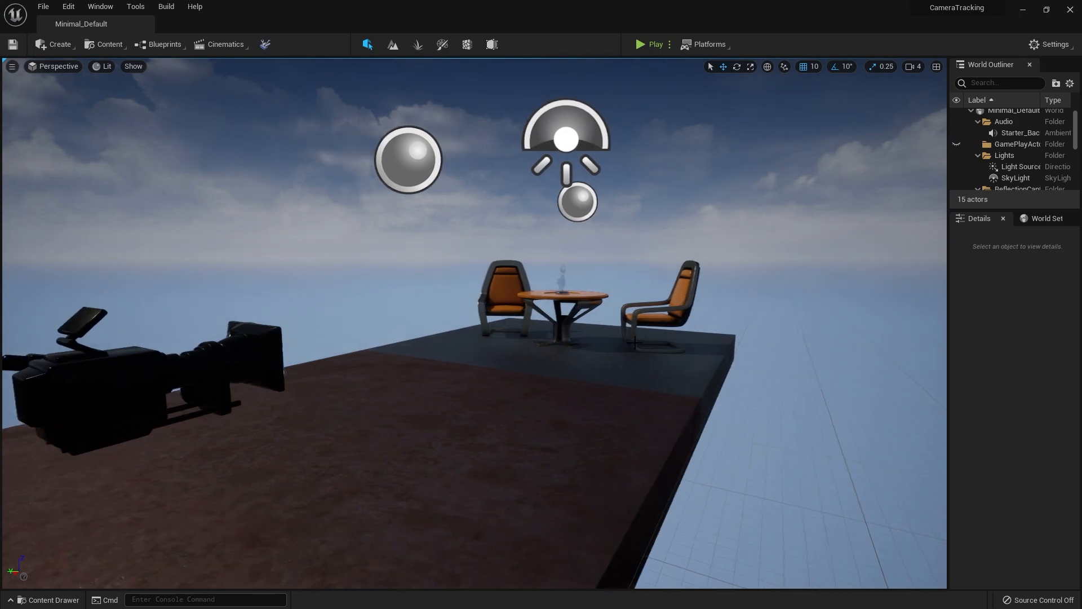
Reopen the TrackedCamera blueprint, set the Device Id of Get Tracked Device Position and Orientation to 1, and compile
key(ctrl+space)
double_click(276, 489)
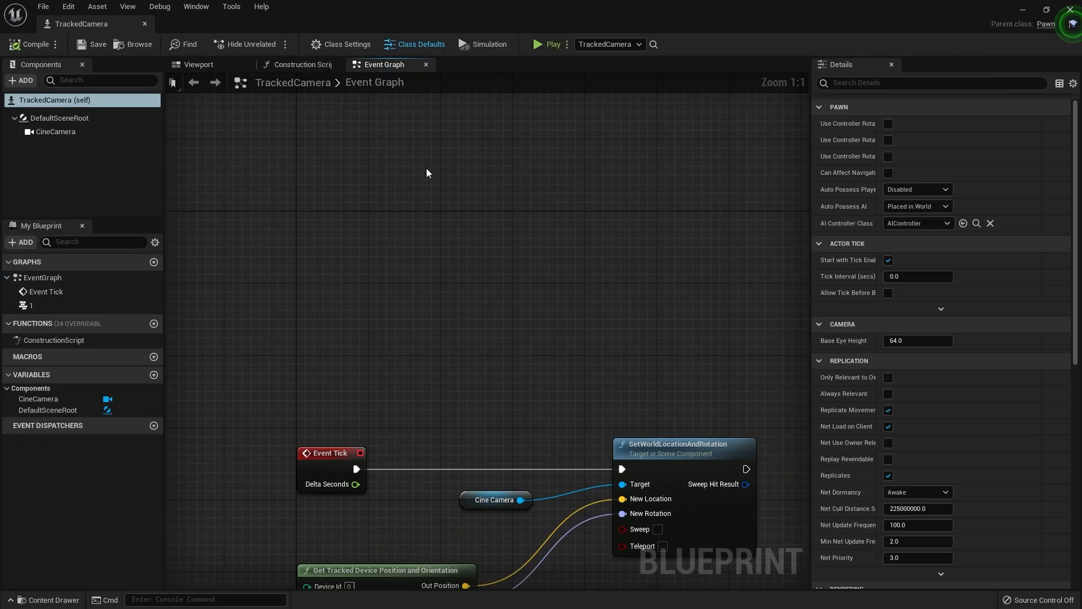
click(344, 373)
text(1)
key(Return)
click(47, 46)
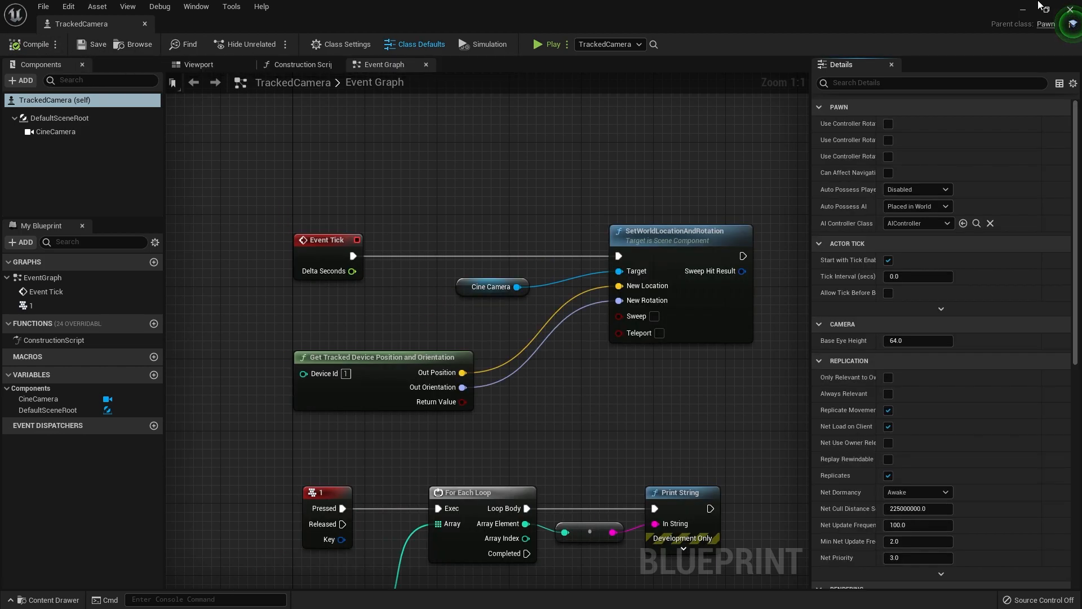
Return to the level, play it to check the camera tracking with the changed device ID, and stop the session
click(1071, 9)
click(662, 40)
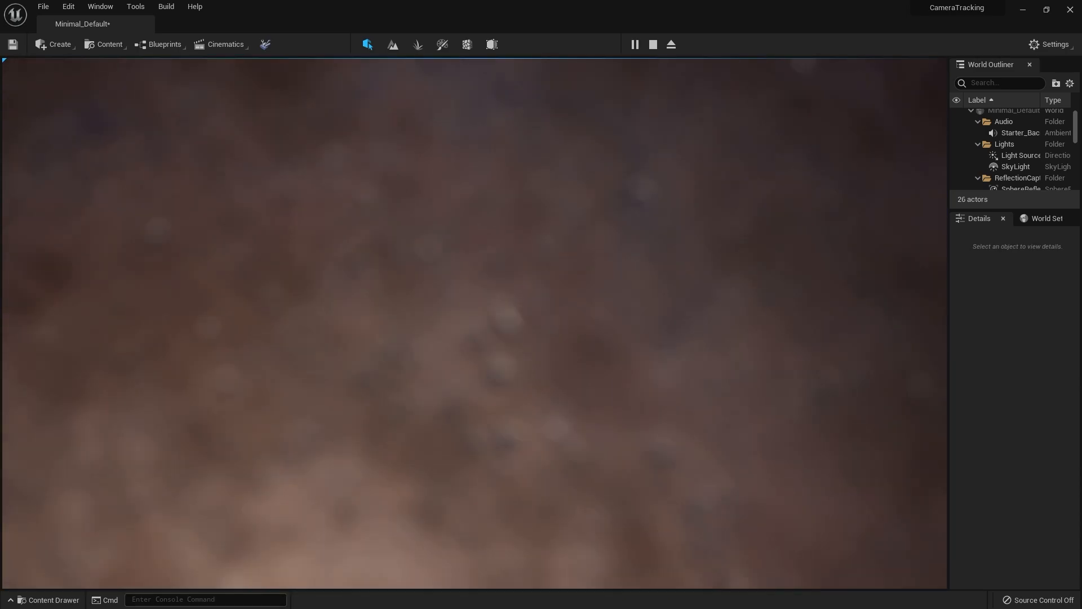
key(Escape)
right_drag(262, 272, 107, 166)
right_drag(394, 214, 360, 217)
key(e)
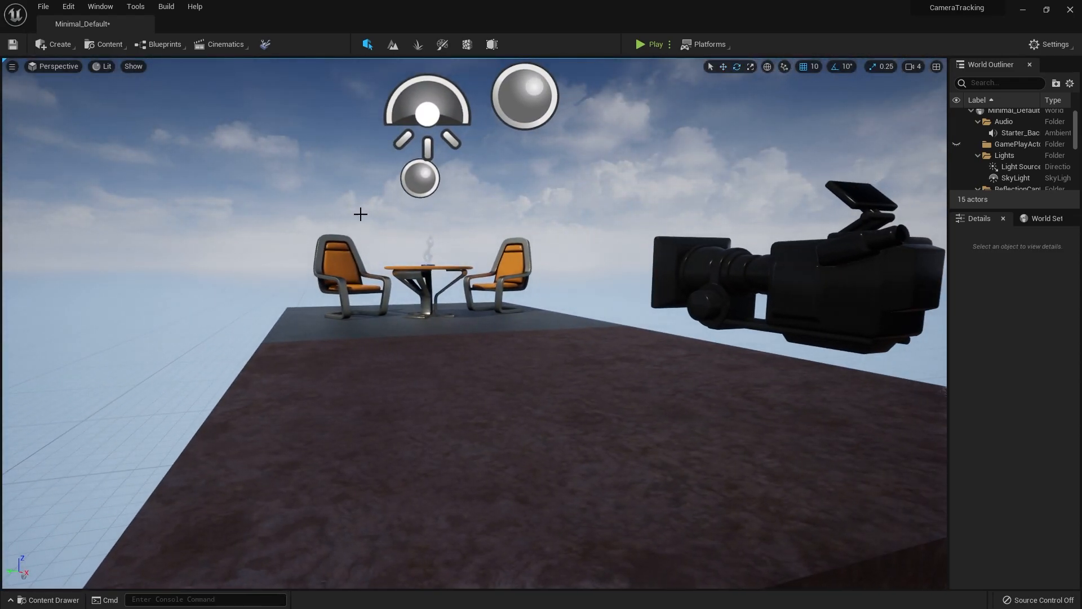
Add an Arrow component to the TrackedCamera blueprint
key(ctrl+space)
double_click(285, 525)
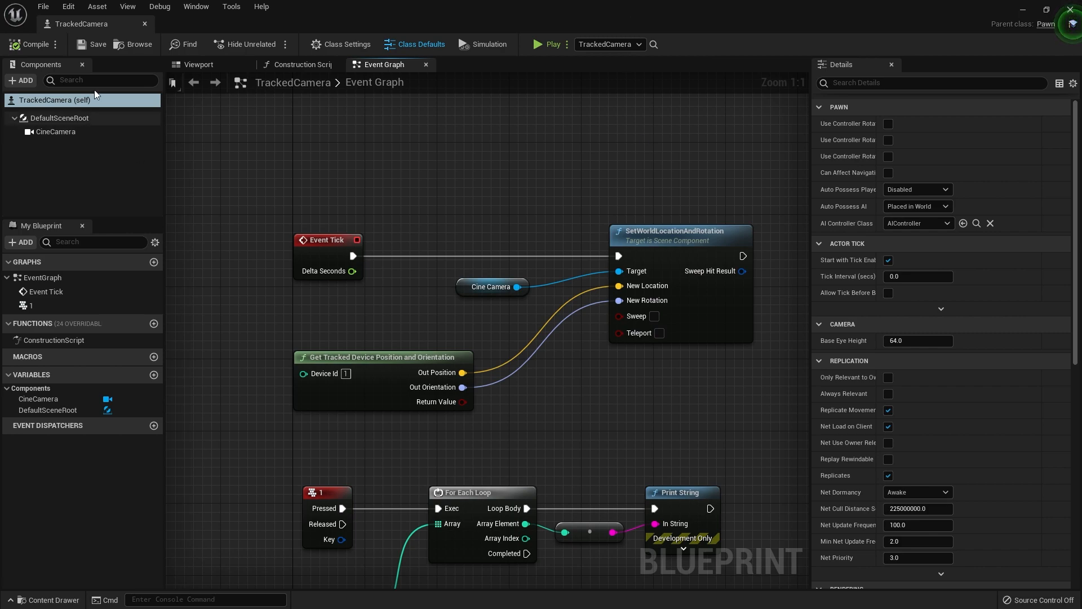
click(217, 65)
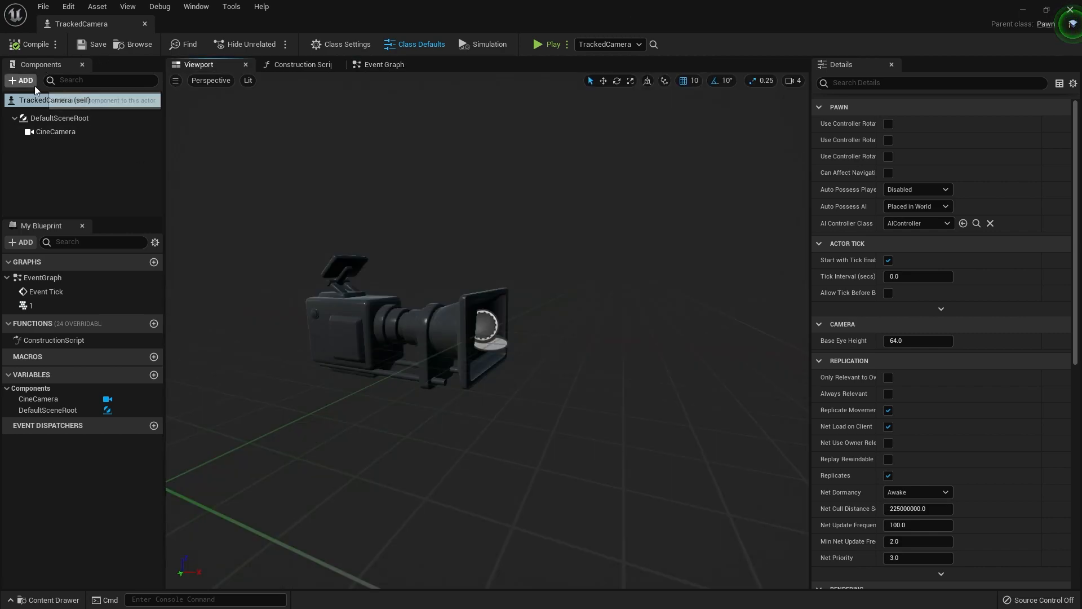
click(34, 85)
text(Arro)
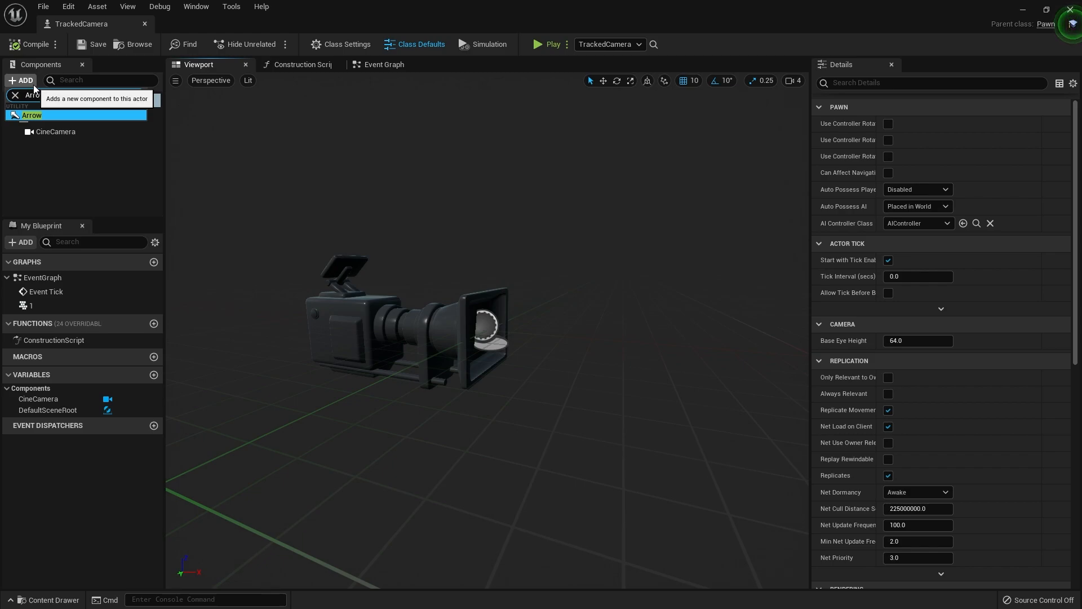
key(Return)
click(46, 190)
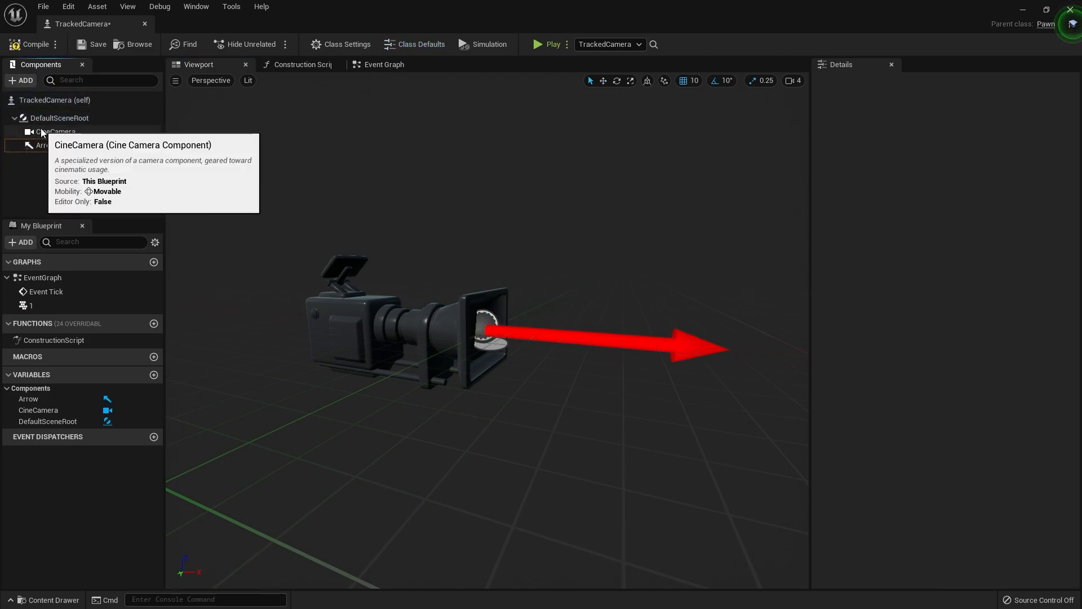
Nest the CineCamera under the Arrow component and rotate the CineCamera 180° about its vertical axis
drag(41, 133, 49, 141)
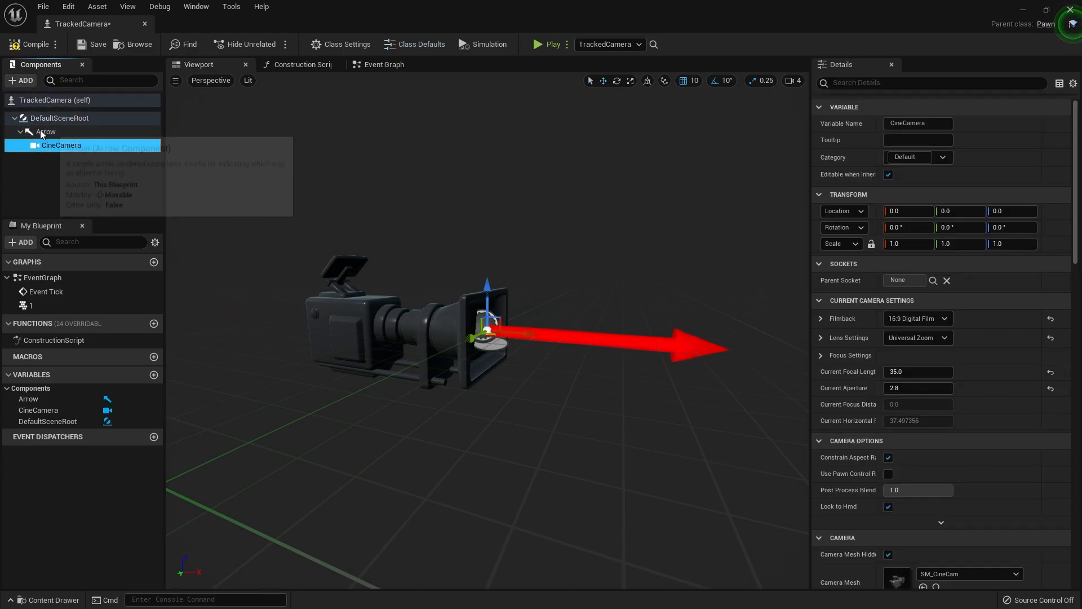
click(39, 130)
click(67, 146)
right_drag(499, 341, 498, 340)
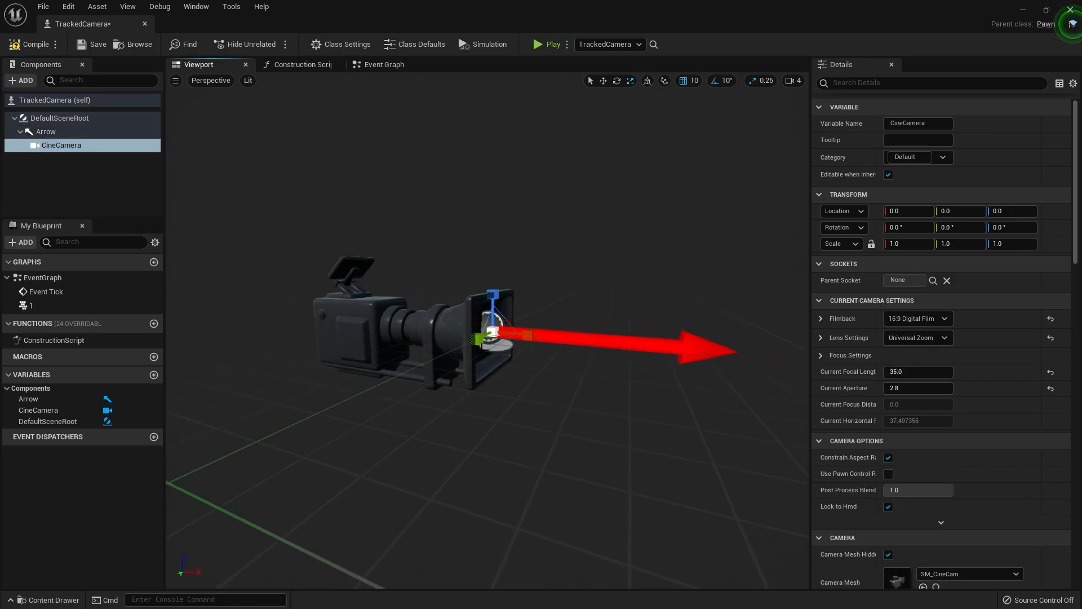
key(e)
mouse_move(490, 345)
mouse_down()
mouse_move(507, 336)
mouse_move(483, 345)
mouse_up()
In the Event Graph, replace the Cine Camera reference with the Arrow as the target of SetWorldLocationAndRotation, and compile
click(392, 65)
right_drag(569, 393, 555, 85)
scroll(459, 276, down, 3)
right_drag(447, 347, 413, 549)
scroll(533, 293, up, 3)
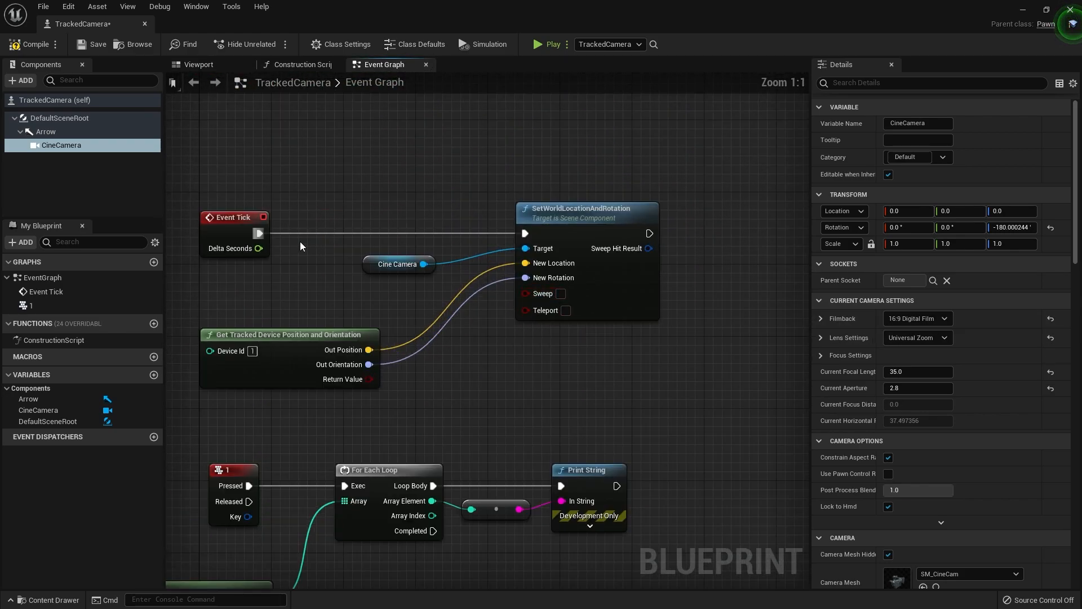
click(414, 264)
key(Delete)
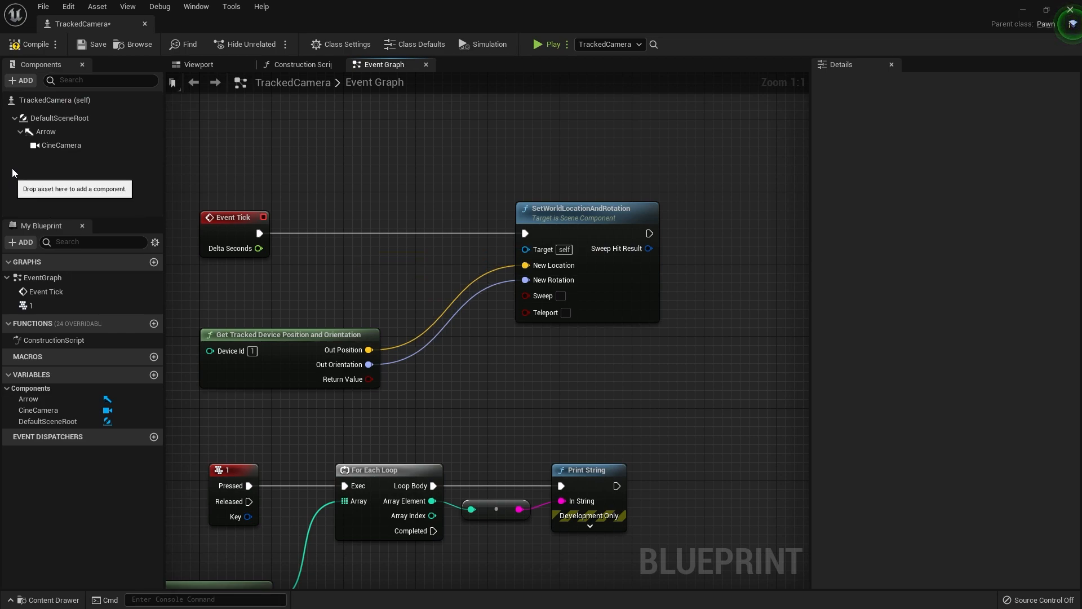
drag(42, 132, 525, 249)
click(40, 47)
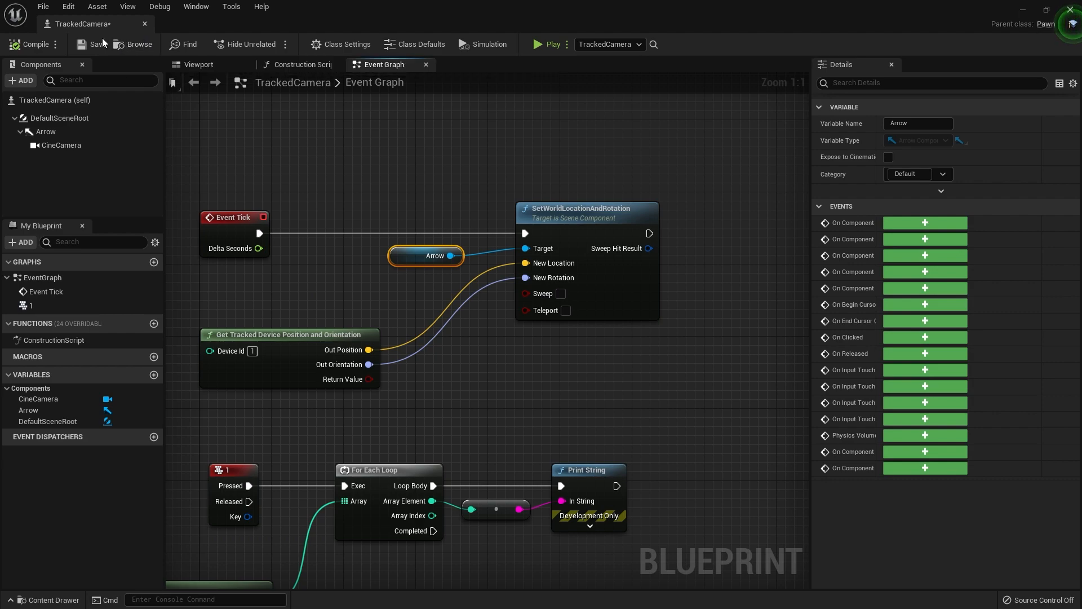
Move the Get Tracked Device Position and Orientation node aside and add a Lerp (Transform) node before SetWorldLocationAndRotation
right_drag(313, 324, 420, 306)
drag(420, 314, 267, 350)
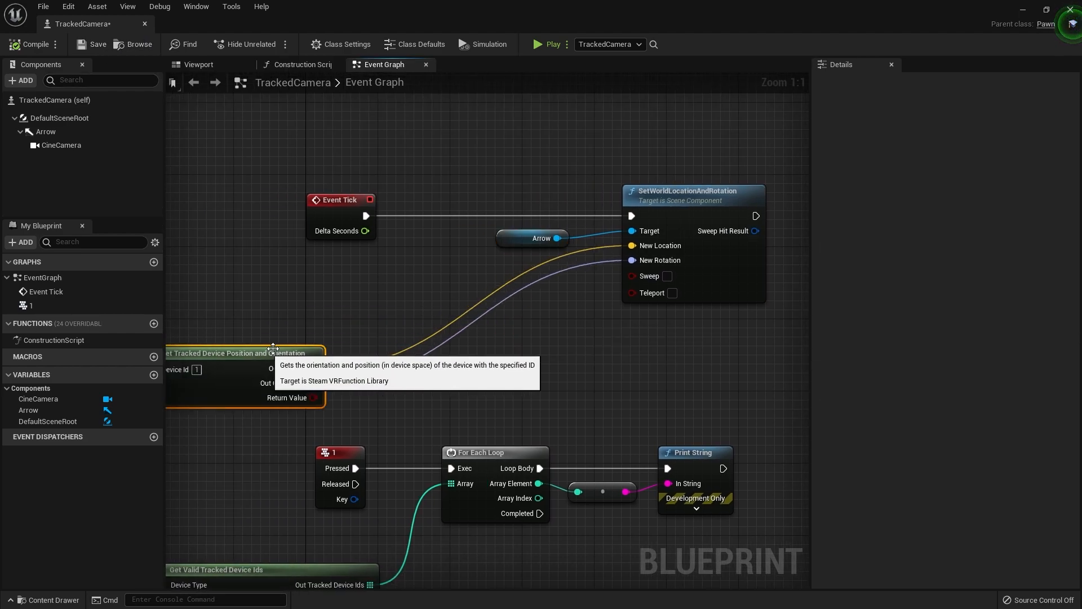
right_drag(387, 303, 379, 299)
right_click(379, 299)
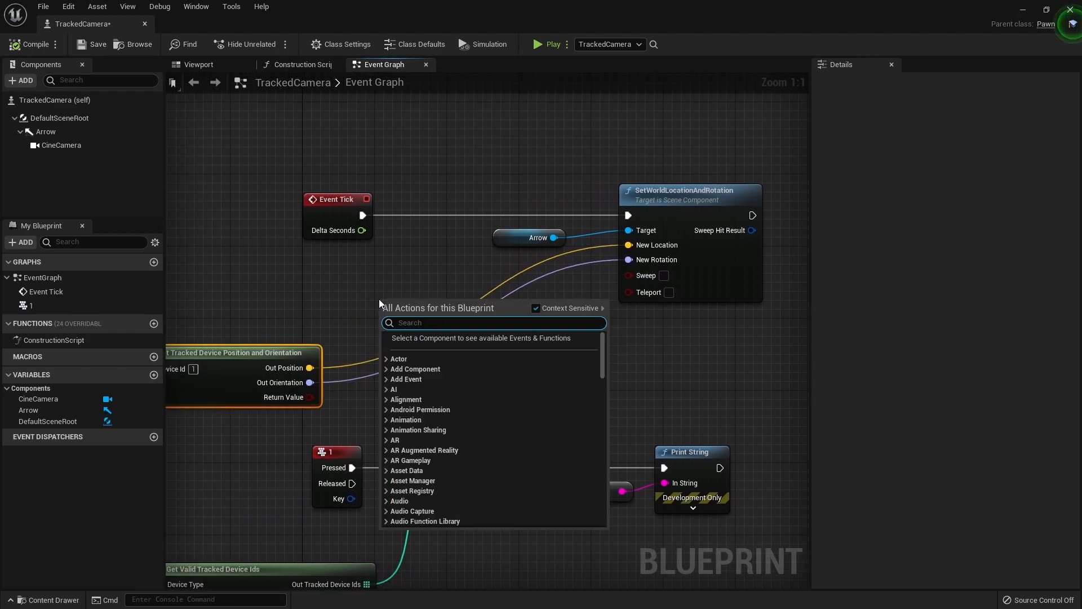
text(Lerp)
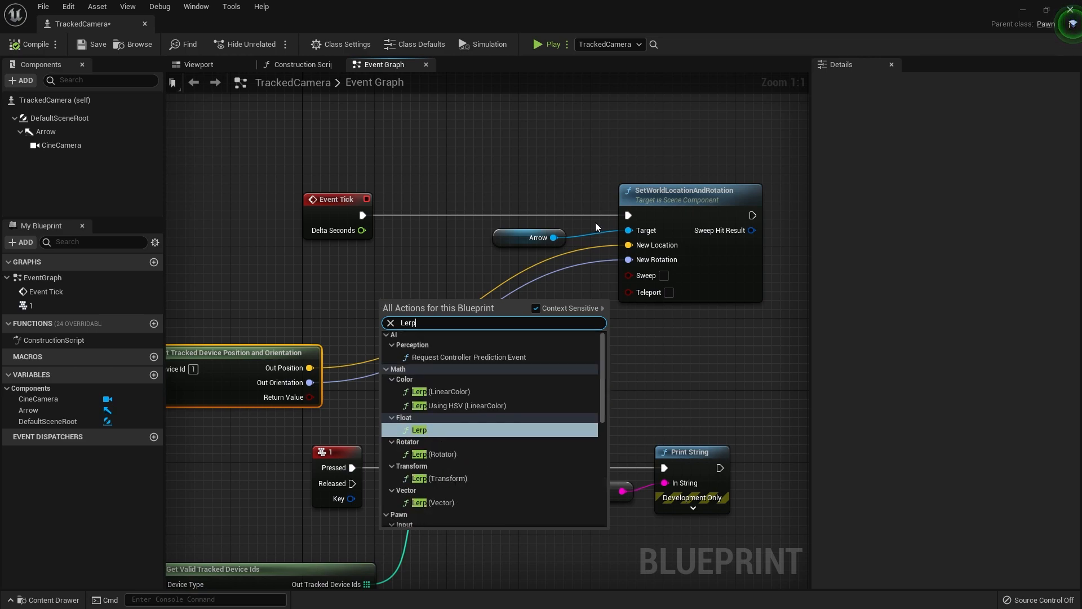
click(455, 485)
drag(388, 307, 455, 345)
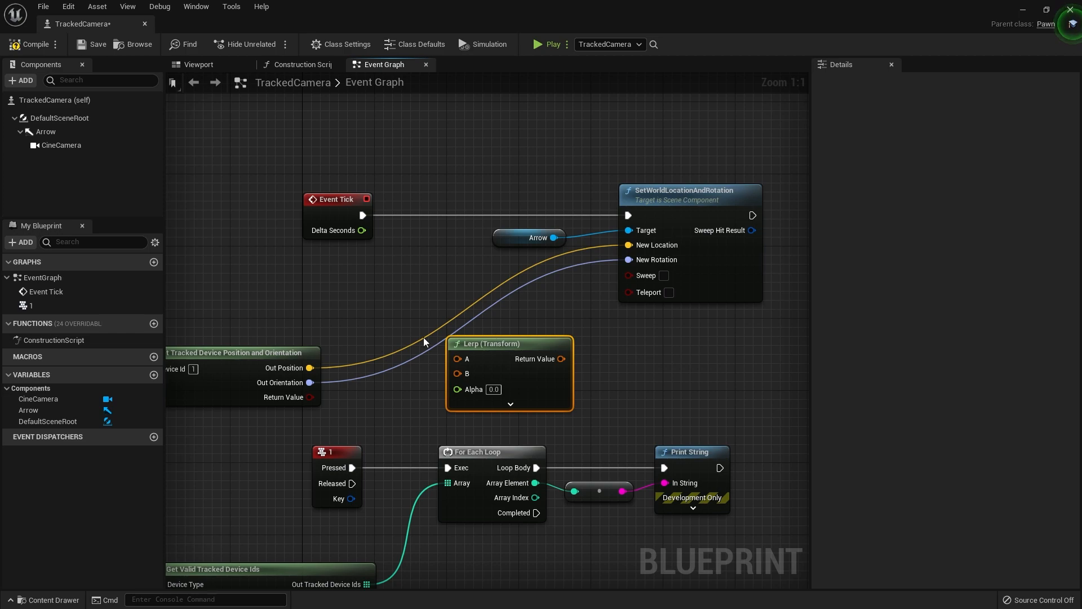
Split the A and B struct pins of the Lerp (Transform) node and rearrange the surrounding nodes to make room
drag(247, 372, 202, 337)
right_click(458, 360)
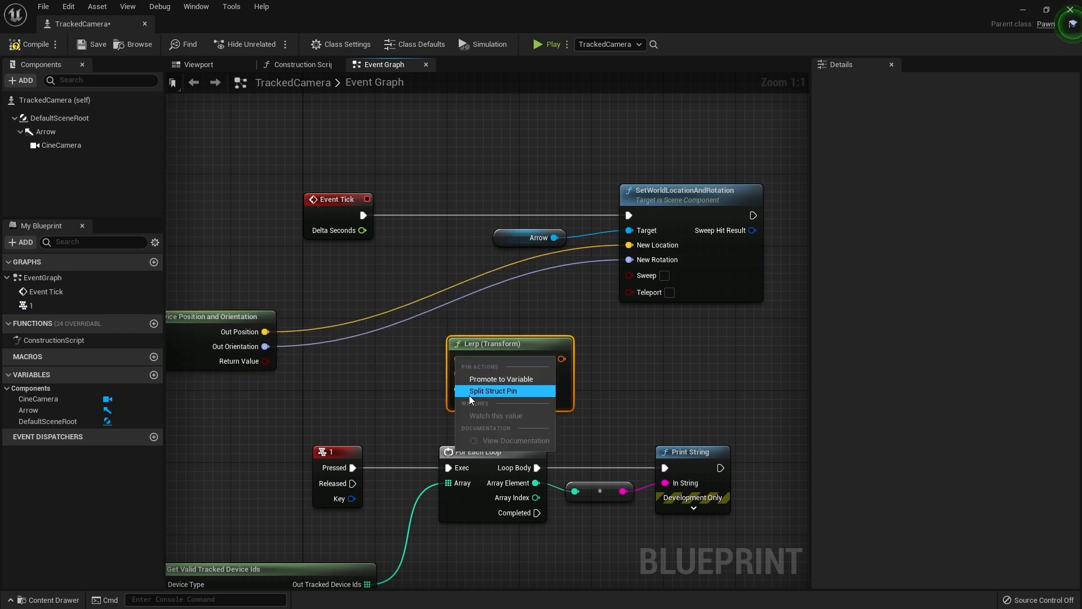
click(490, 392)
drag(491, 344, 456, 251)
right_click(485, 415)
click(518, 448)
right_drag(520, 145, 545, 240)
drag(317, 237, 729, 358)
drag(686, 314, 695, 188)
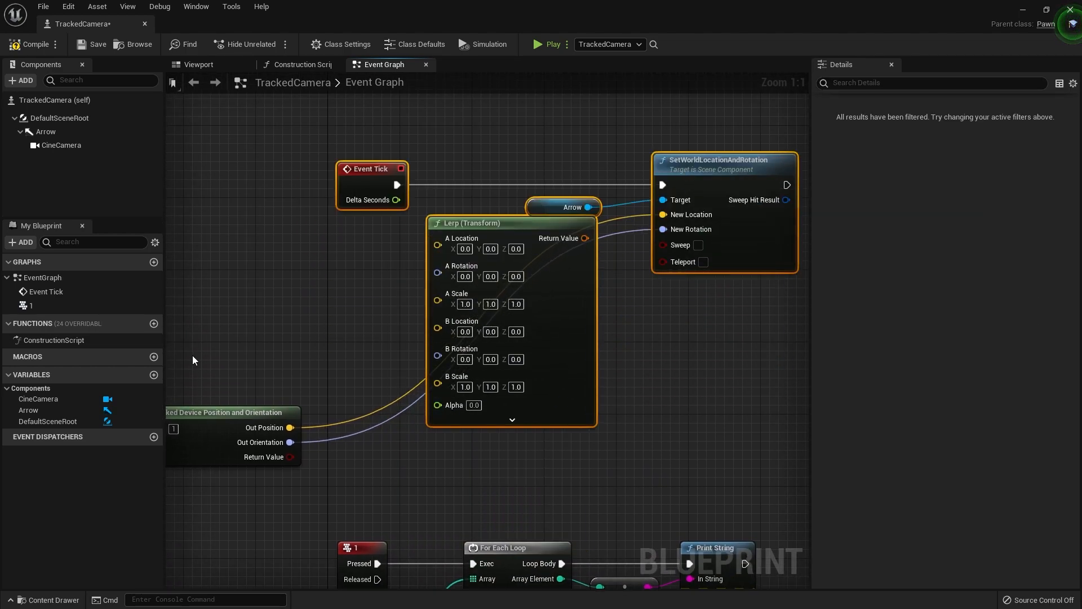
Connect the tracked device's Out Position to B Location and Out Orientation to B Rotation on the Lerp node
drag(262, 424, 204, 303)
right_drag(243, 332, 341, 391)
drag(341, 390, 533, 413)
drag(332, 377, 584, 388)
right_drag(468, 401, 390, 436)
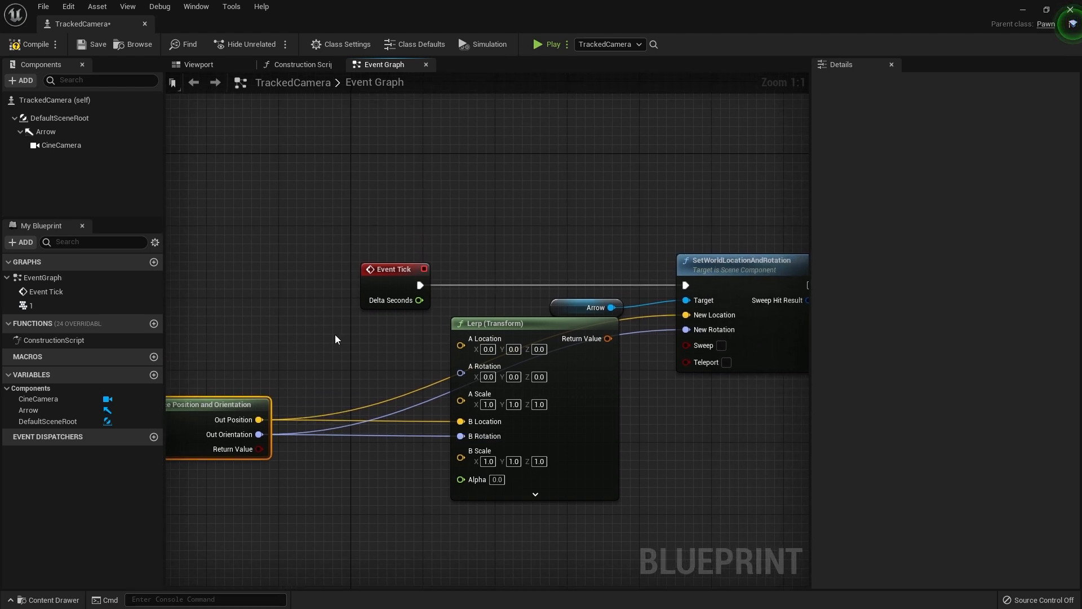
right_drag(338, 335, 366, 354)
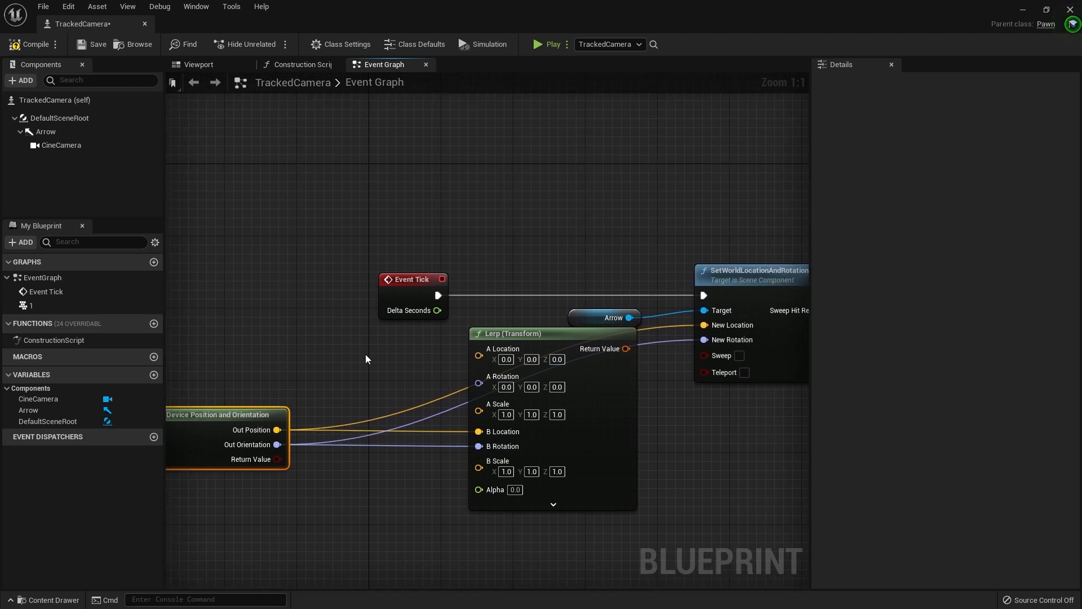
Create a variable named PreviouisTransform and set its type to Transform
click(153, 376)
text(Pre)
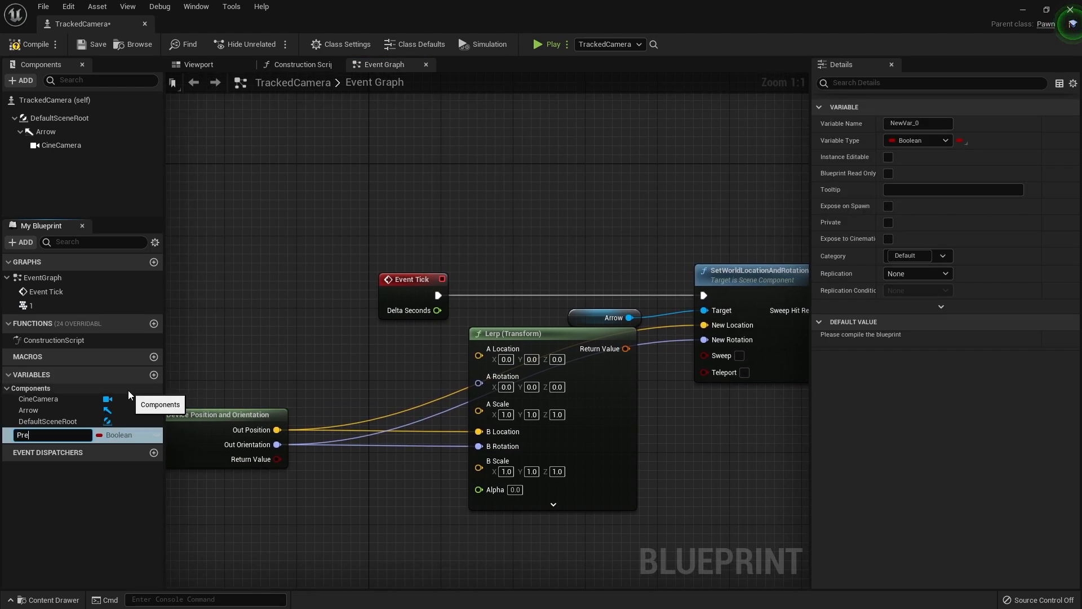
text(viouisTransform)
key(Return)
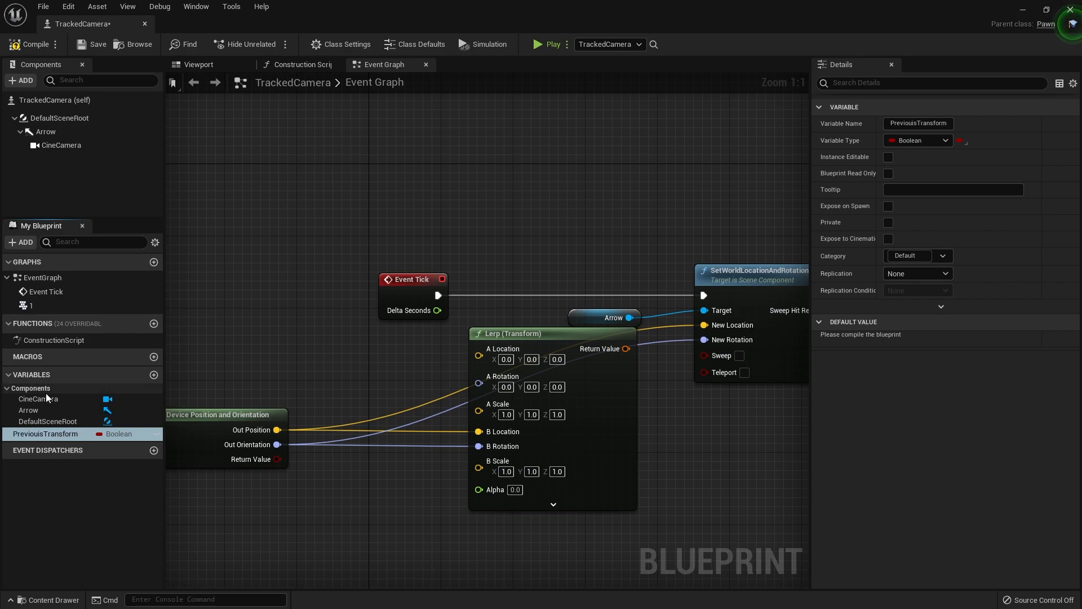
click(945, 140)
click(916, 297)
Recombine the Lerp node's A pin and connect a getter of the PreviouisTransform variable to it
right_drag(544, 442, 257, 447)
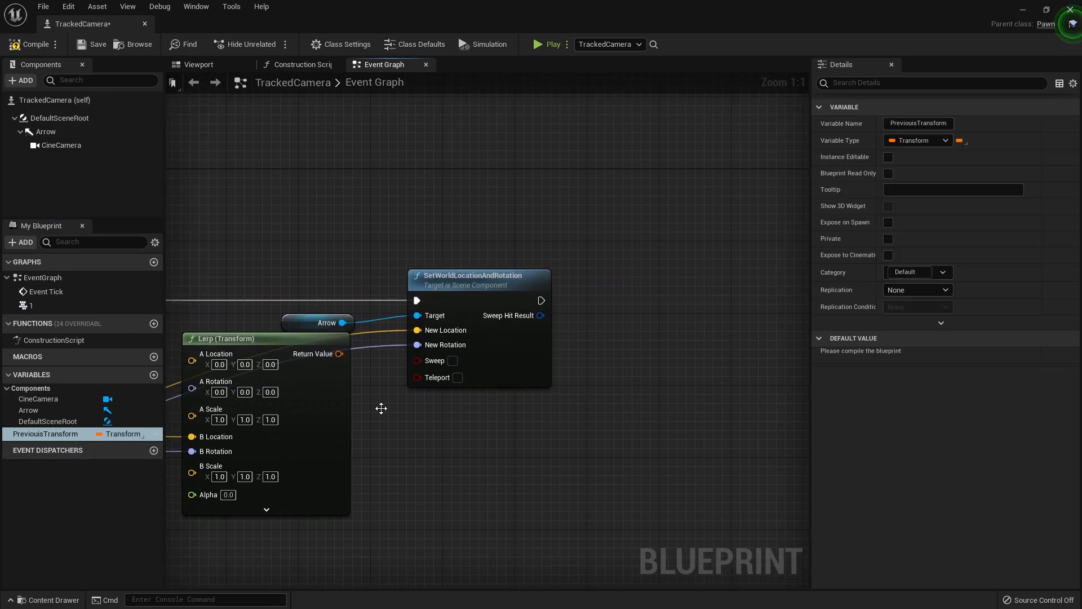
right_drag(314, 420, 452, 417)
right_click(330, 356)
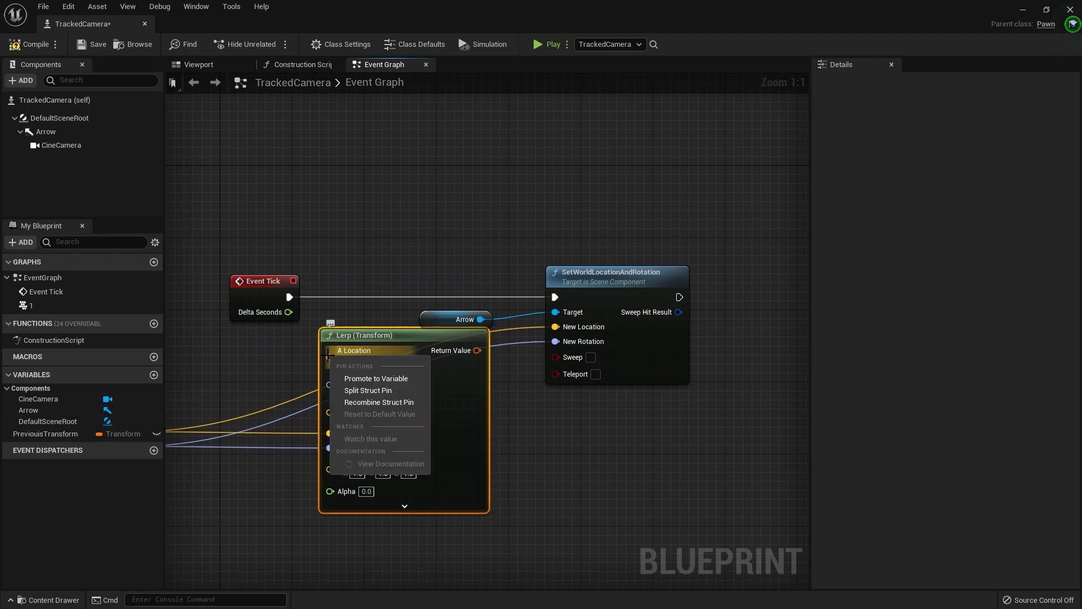
click(350, 401)
right_drag(261, 339, 371, 353)
drag(46, 436, 275, 364)
click(299, 368)
drag(347, 364, 451, 367)
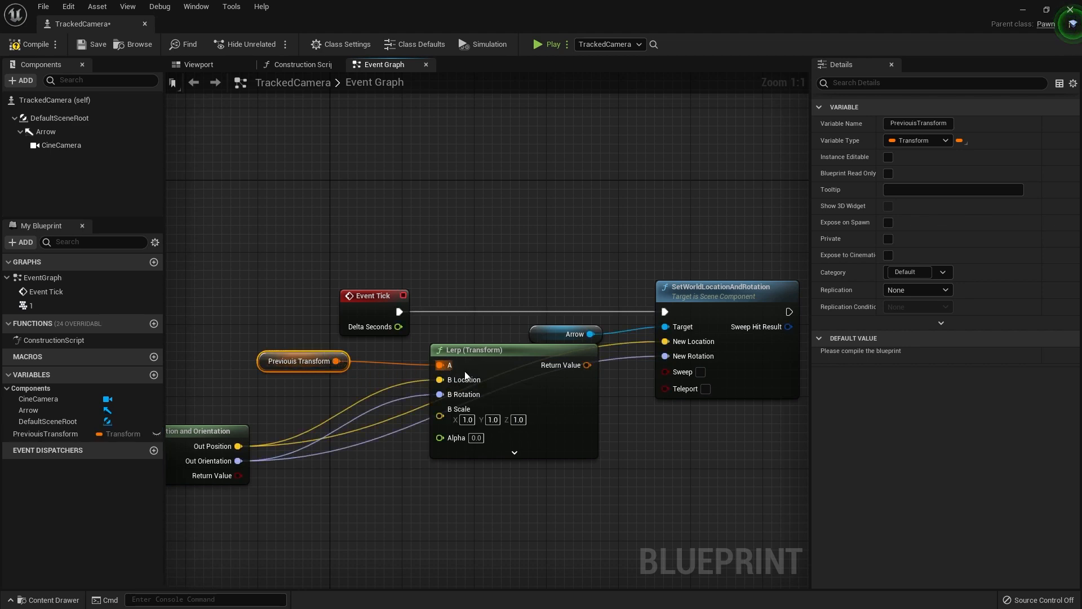
right_drag(744, 303, 550, 309)
drag(565, 305, 628, 306)
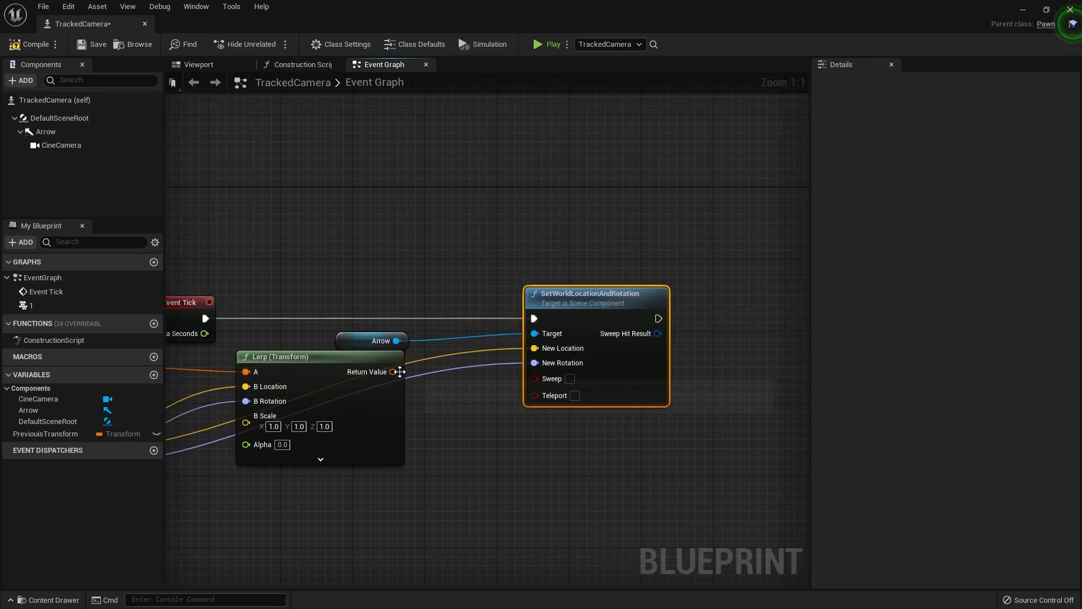
drag(399, 372, 472, 394)
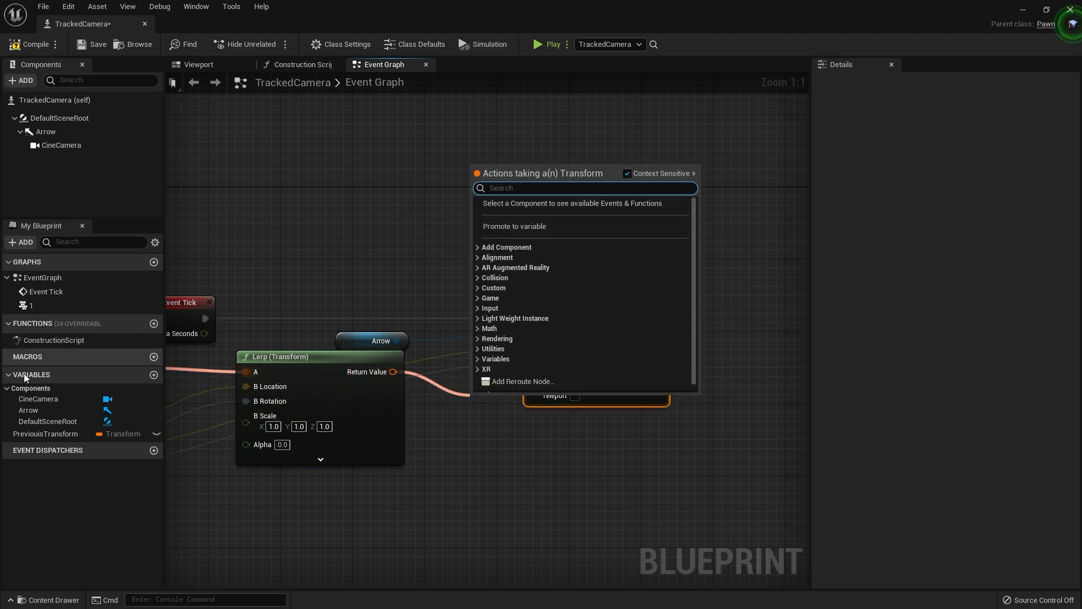
click(132, 491)
ctrl+drag(52, 431, 516, 459)
key(Delete)
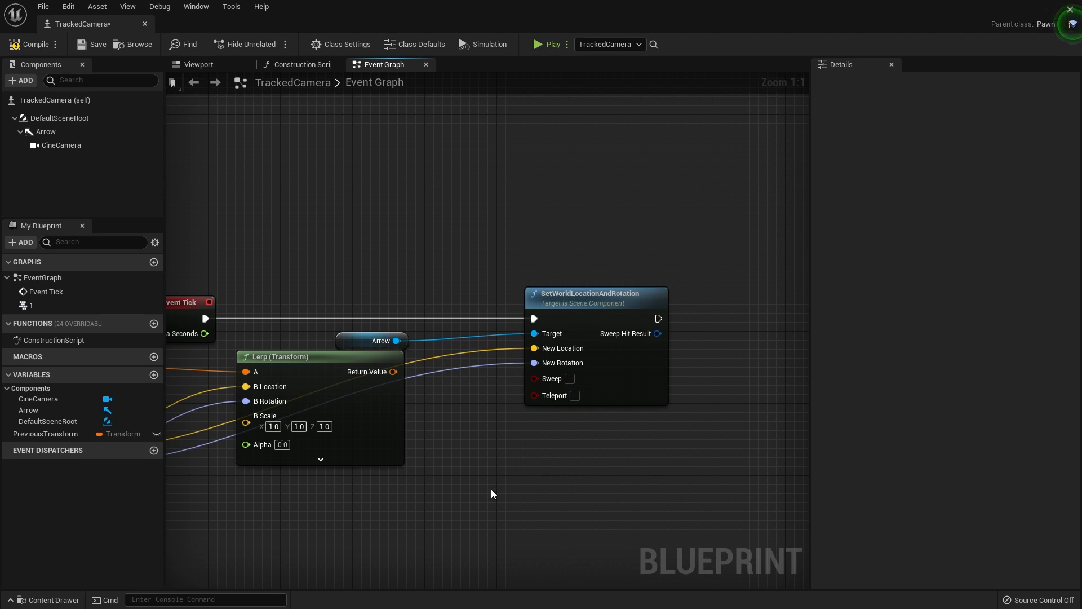
Place a Set node for the PreviouisTransform variable and move SetWorldLocationAndRotation further along to make room for it
drag(50, 433, 329, 505)
alt+drag(413, 432, 413, 432)
drag(498, 436, 674, 288)
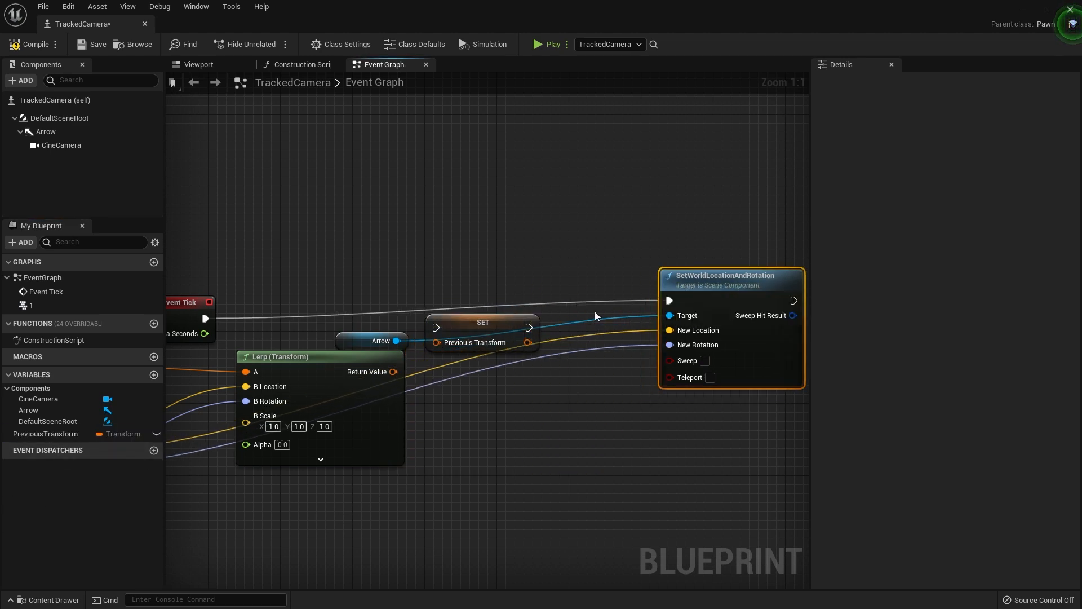
Wire execution from Event Tick through the Set node to SetWorldLocationAndRotation and feed the Lerp's Return Value into the Set node
drag(205, 318, 444, 327)
drag(469, 318, 478, 308)
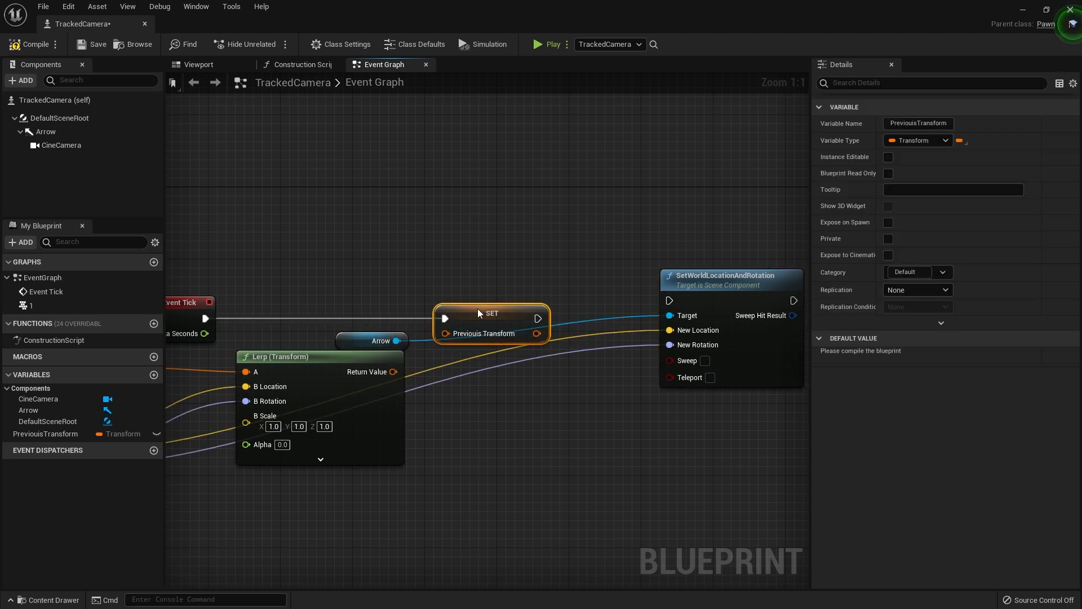
drag(574, 319, 671, 300)
drag(393, 371, 486, 333)
Split the Set node's output struct pin and connect its Location and Rotation to New Location and New Rotation
right_drag(596, 384, 552, 395)
right_click(528, 343)
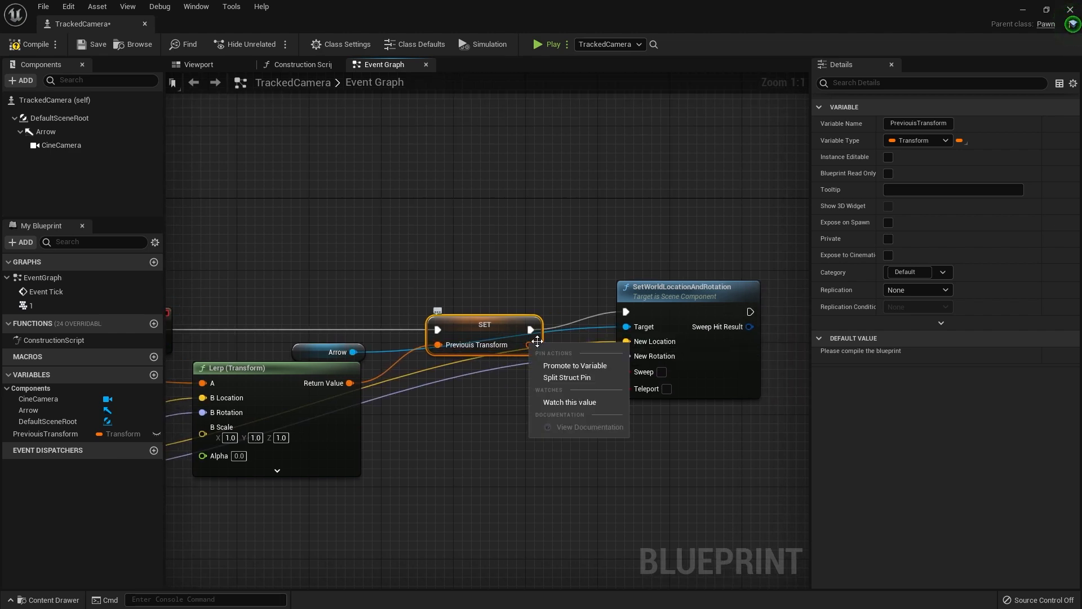
click(552, 376)
drag(558, 344, 626, 357)
Rearrange the Arrow getter and the SetWorldLocationAndRotation node so they sit clear of the Set node
right_drag(407, 426, 484, 414)
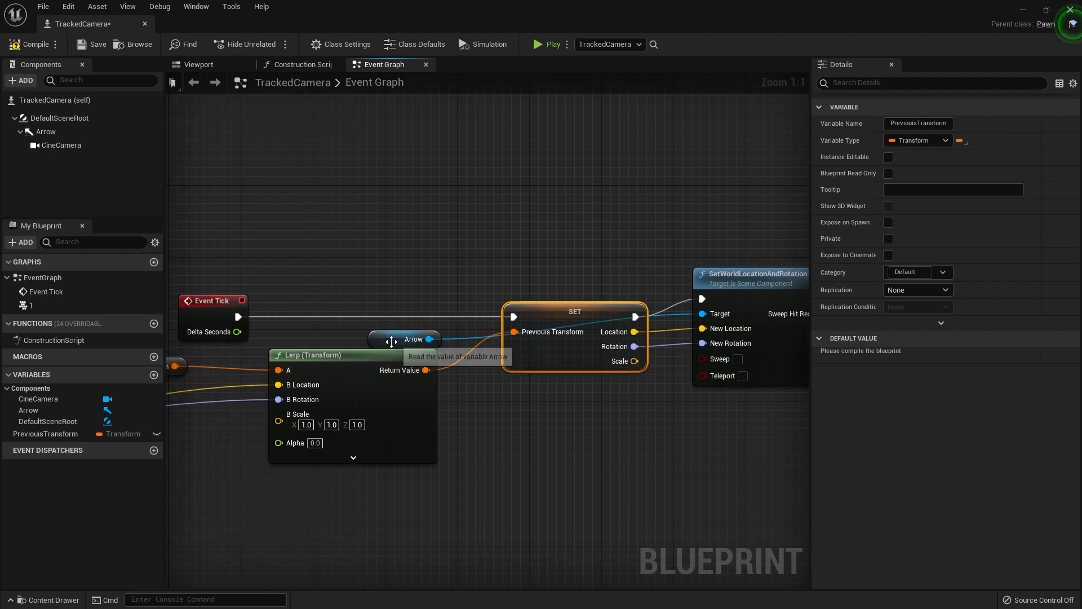
drag(392, 342, 580, 368)
right_drag(594, 369, 447, 436)
drag(633, 345, 771, 348)
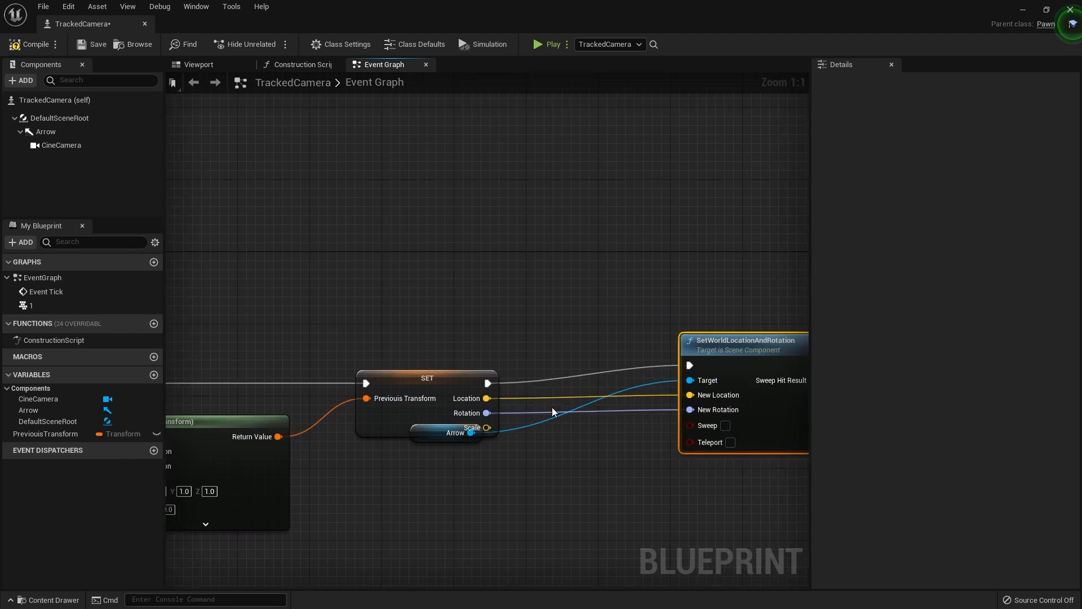
drag(436, 439, 570, 340)
Add a Multiply node fed by Event Tick's Delta Seconds and connect its result to the Lerp node's Alpha
right_drag(400, 376, 720, 231)
scroll(580, 267, down, 2)
scroll(438, 293, up, 2)
right_drag(437, 293, 495, 364)
drag(547, 272, 528, 448)
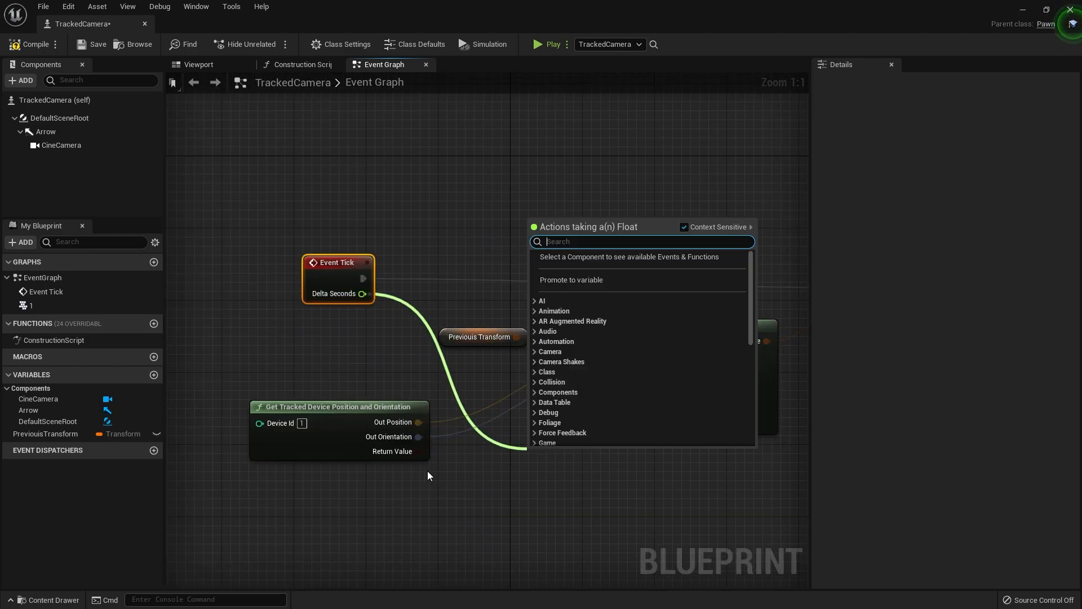
text(*)
click(586, 311)
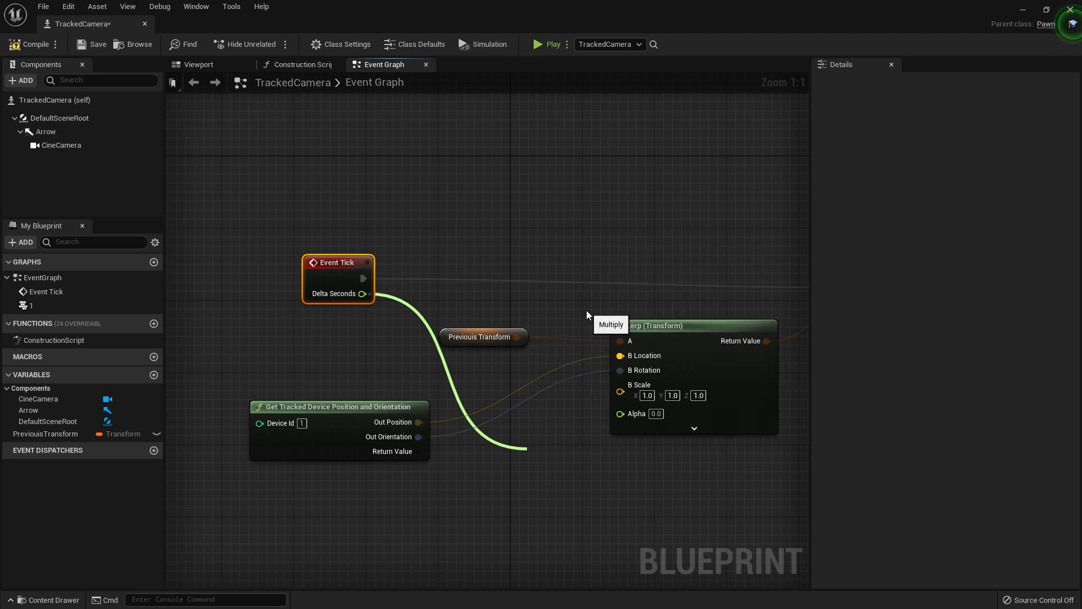
drag(602, 453, 634, 417)
Reposition the Multiply node and the Get Tracked Device Position and Orientation node to tidy the wiring
right_drag(600, 479, 536, 493)
drag(512, 461, 470, 460)
right_drag(603, 465, 570, 462)
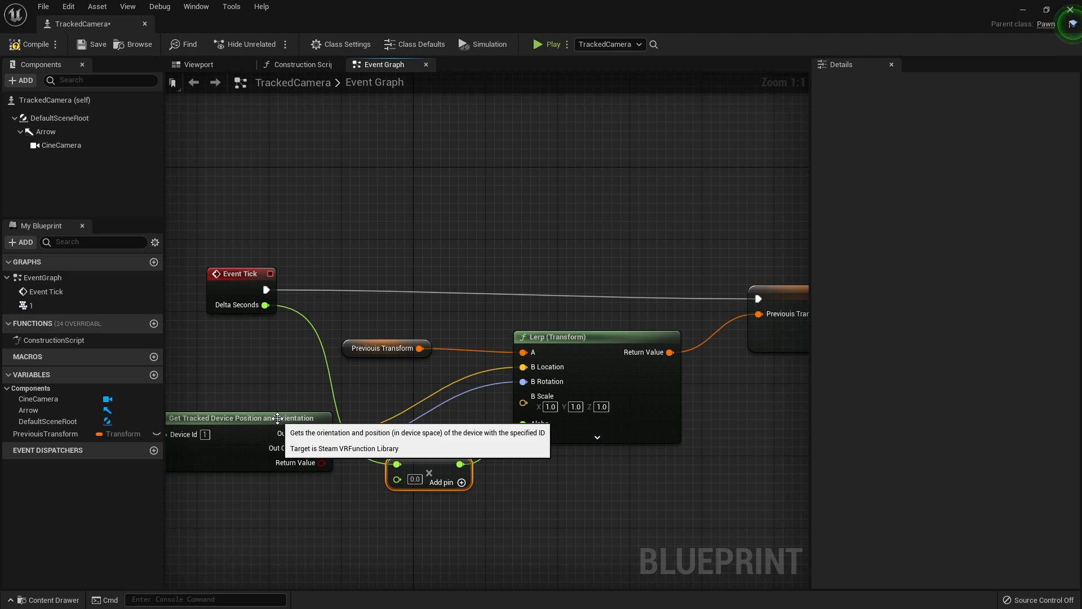
drag(308, 418, 272, 390)
Set the Multiply node's second value to 1.0 and save the blueprint
click(414, 480)
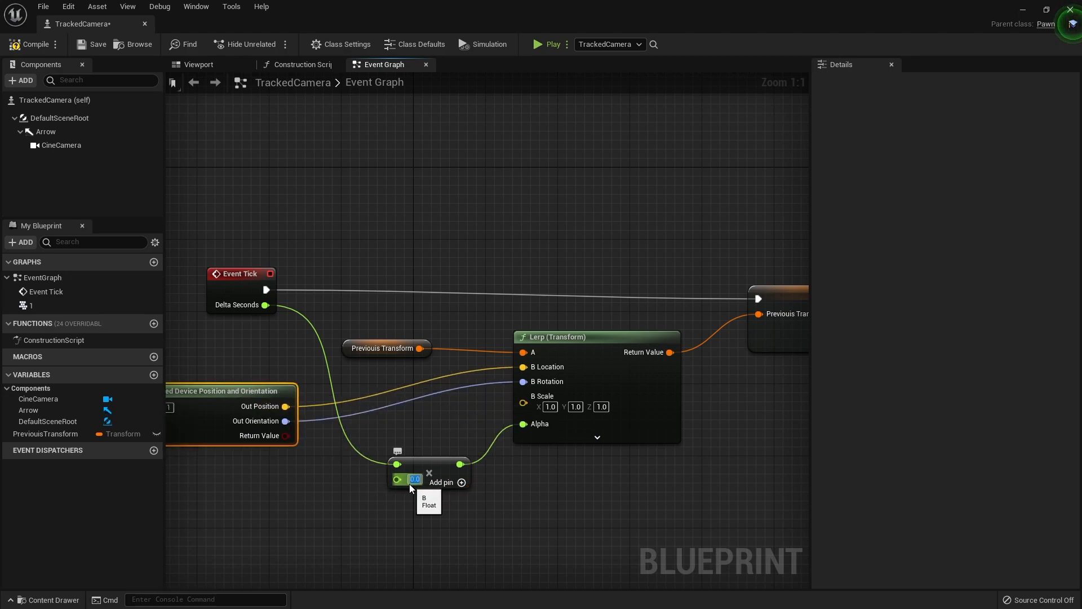
click(345, 536)
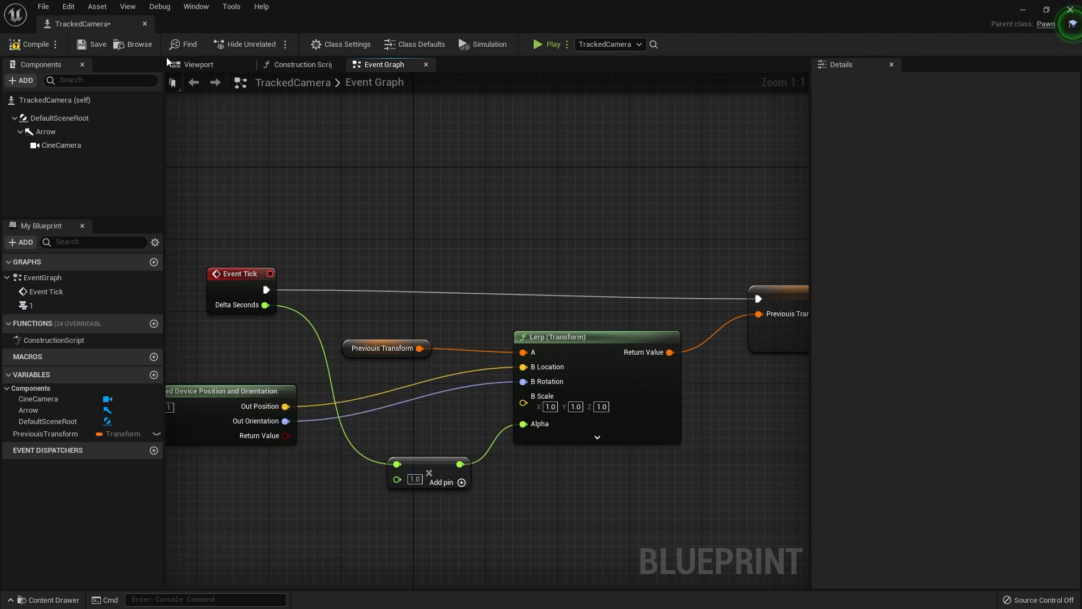
click(93, 48)
Return to the level and run a play test of the smoothed camera motion, then stop it
right_drag(479, 283, 385, 269)
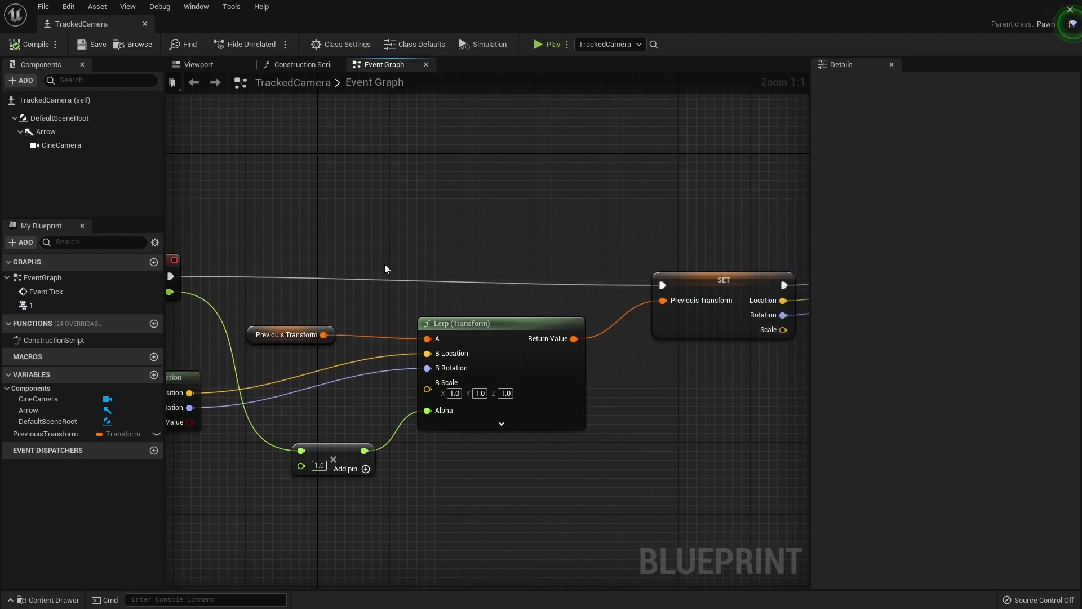
scroll(385, 269, down, 2)
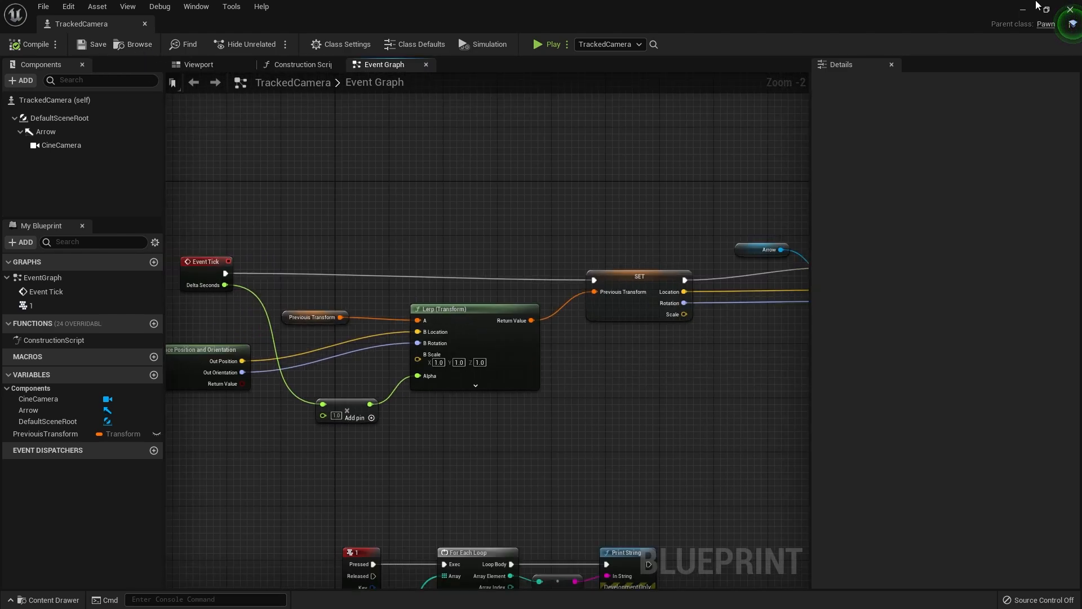
click(1019, 9)
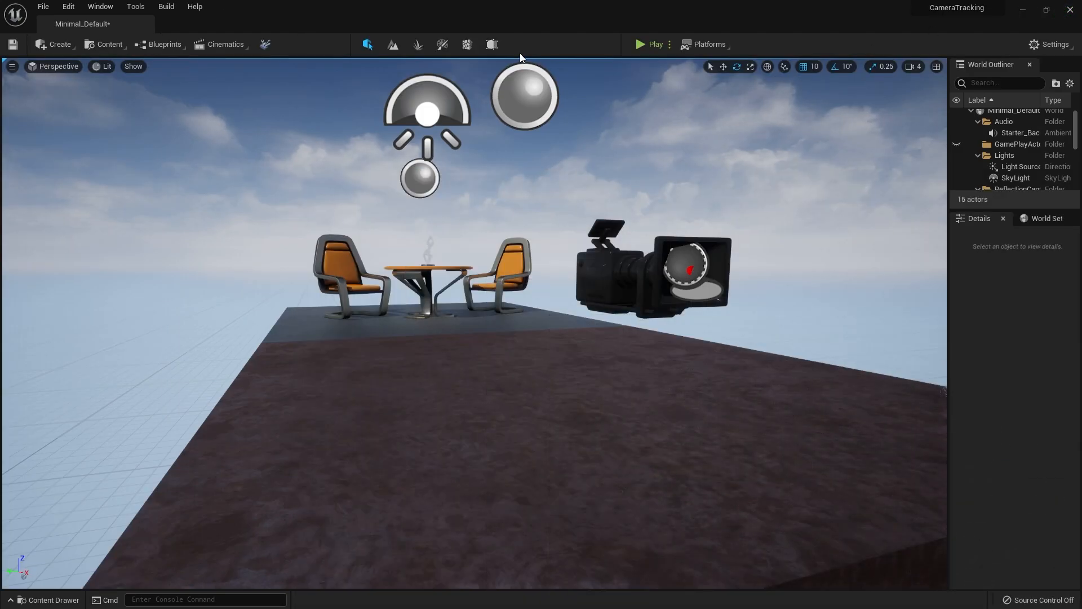
click(640, 39)
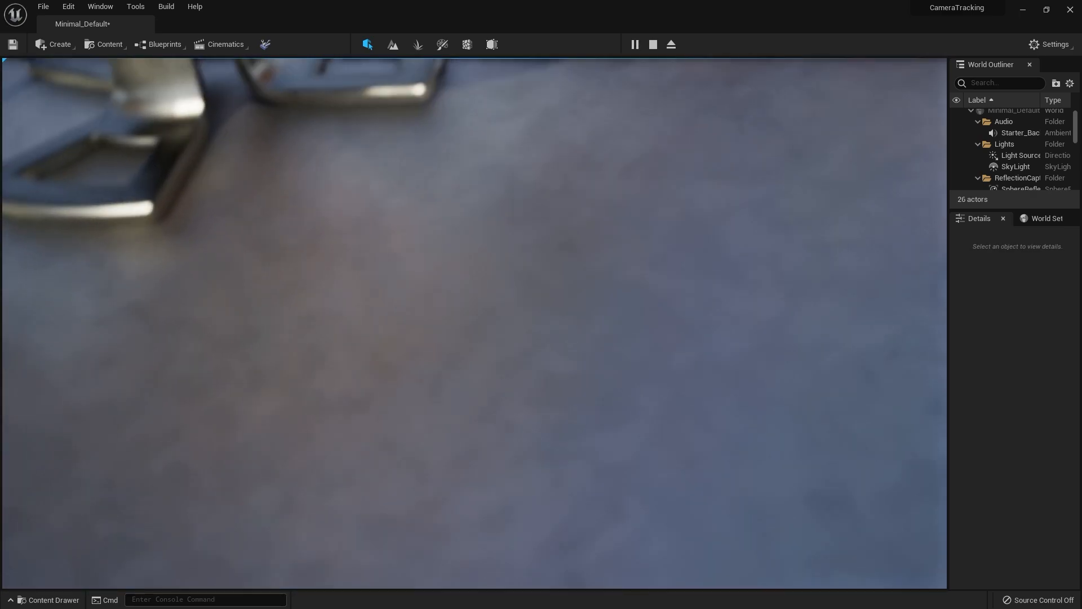
key(Escape)
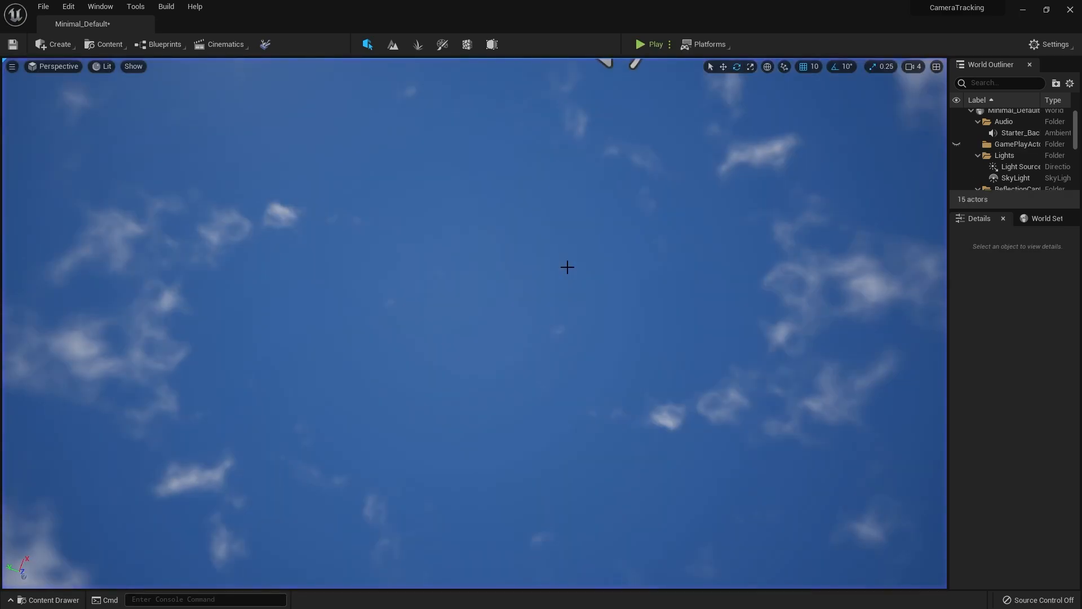
Reopen the TrackedCamera blueprint and set the Multiply node's second value to 5.0
key(ctrl+space)
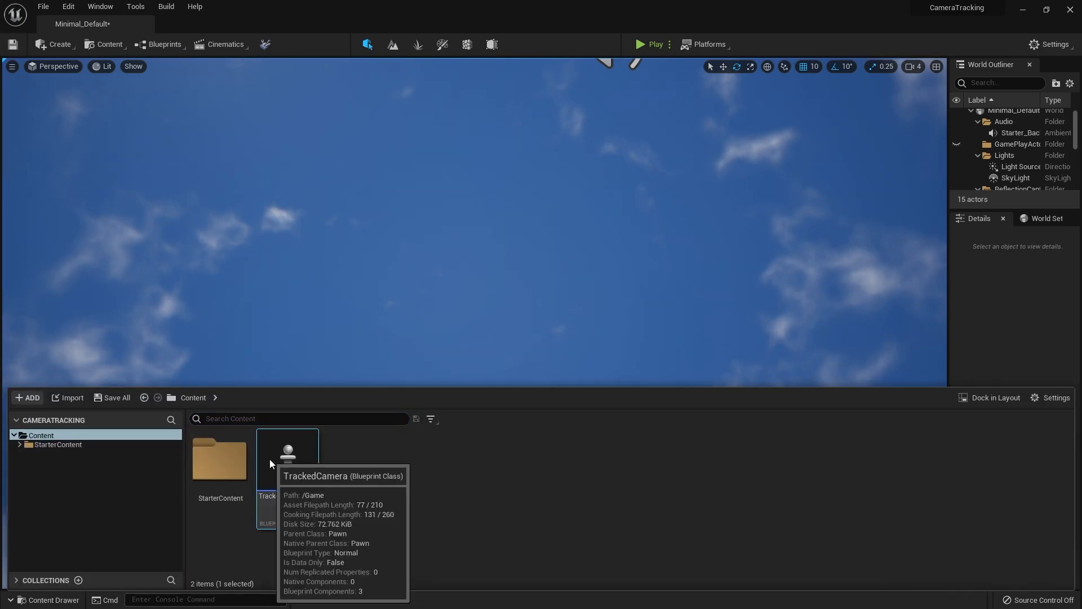
double_click(287, 456)
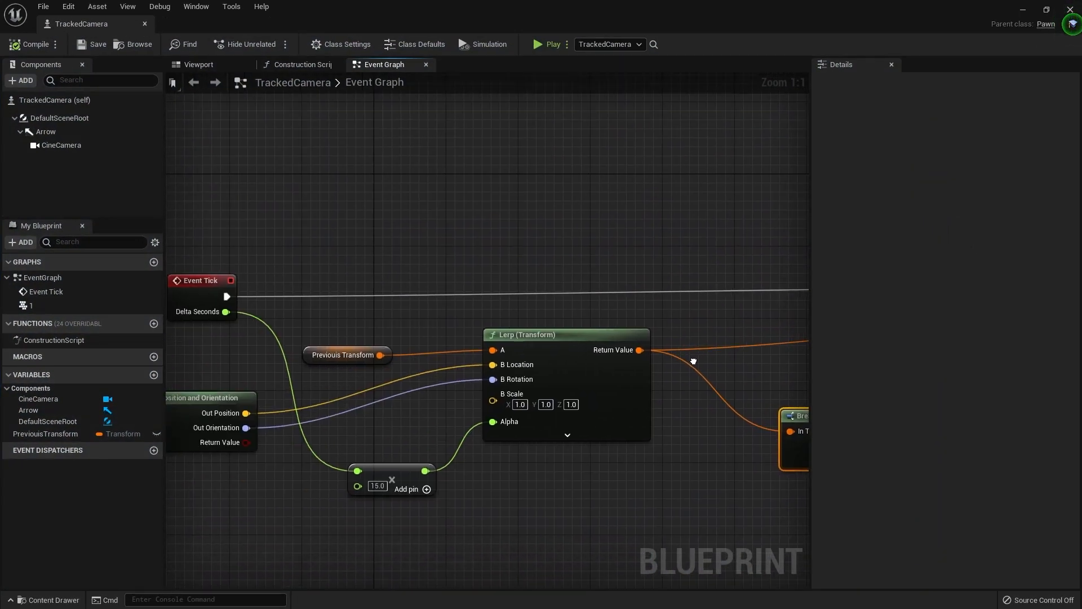
click(377, 486)
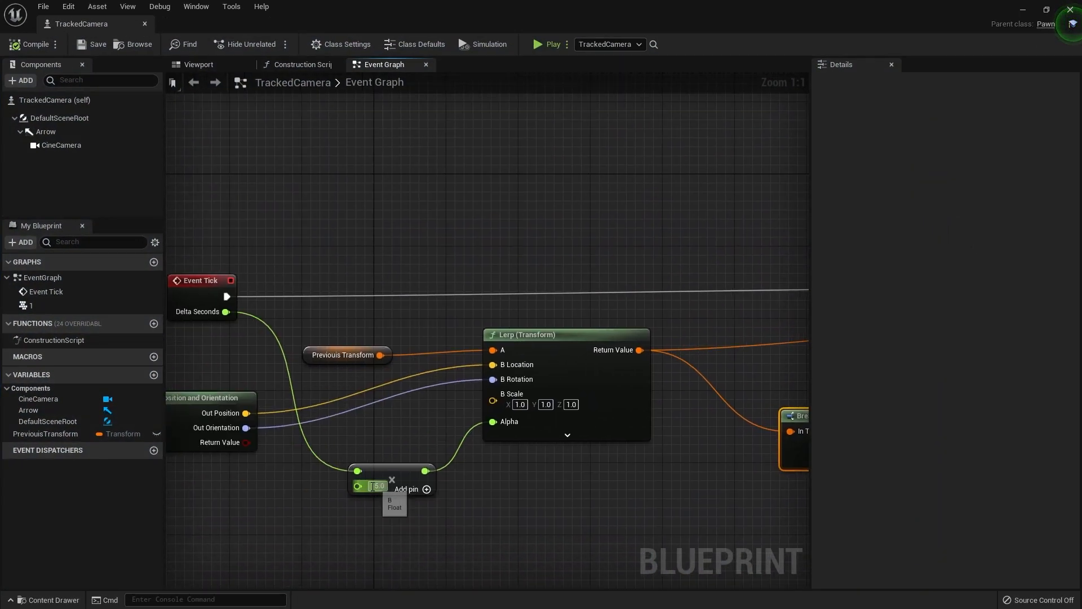
text(5)
key(Return)
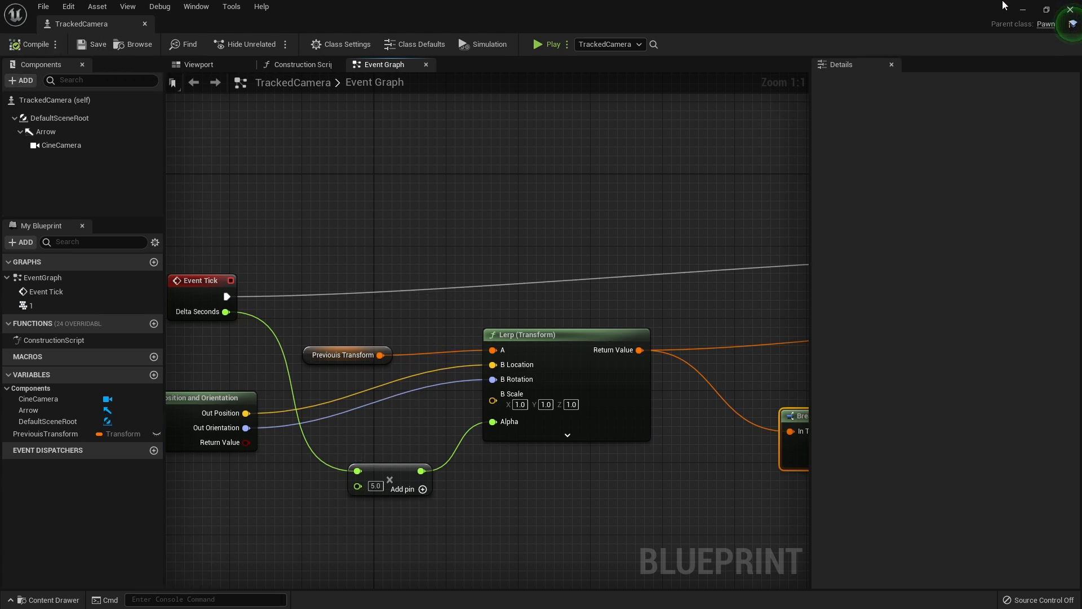
Go back to the level and play test the camera with the faster smoothing, then stop
click(1023, 9)
click(639, 43)
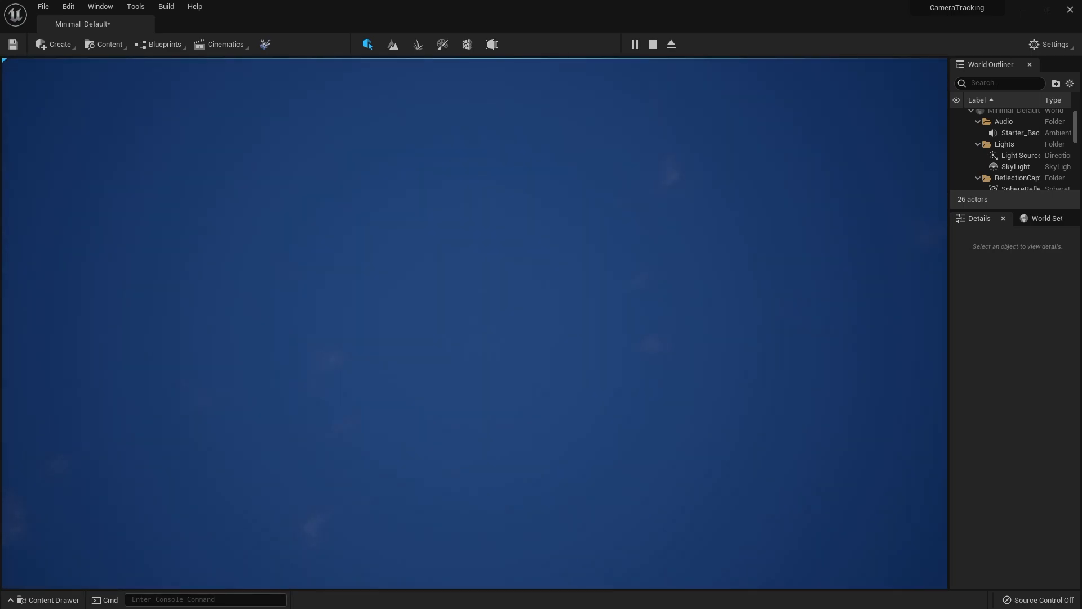
key(Escape)
right_drag(474, 323, 862, 437)
key(s)
key(a)
key(e)
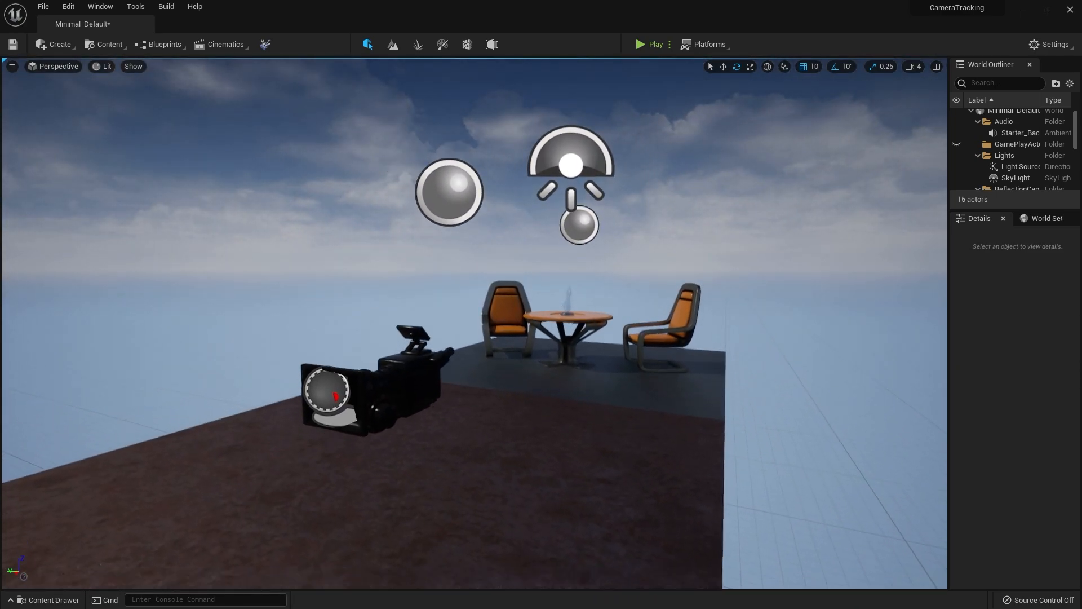
key(q)
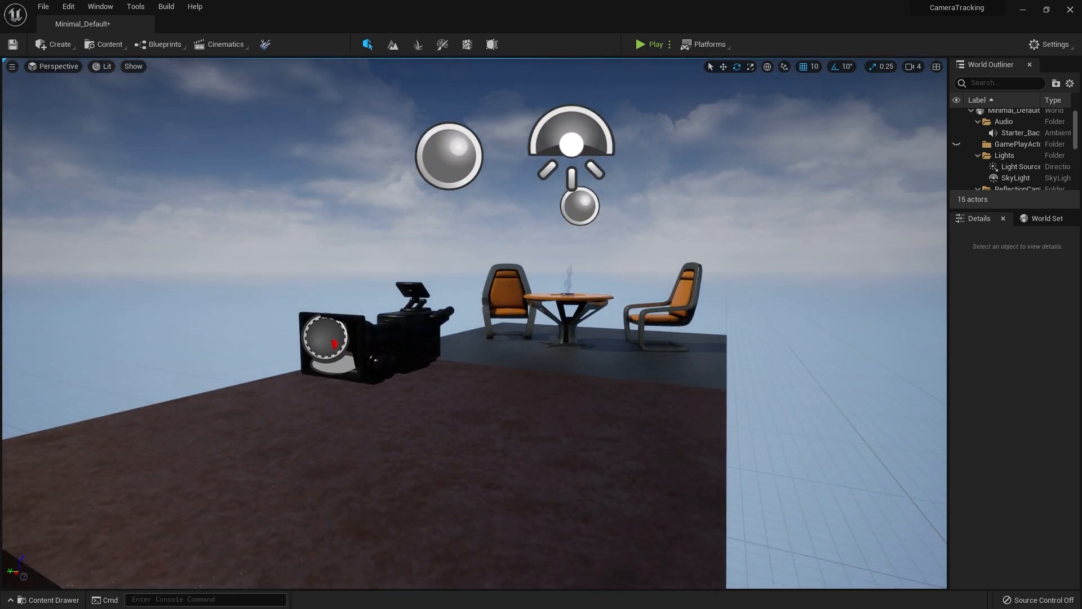
right_drag(471, 79, 485, 143)
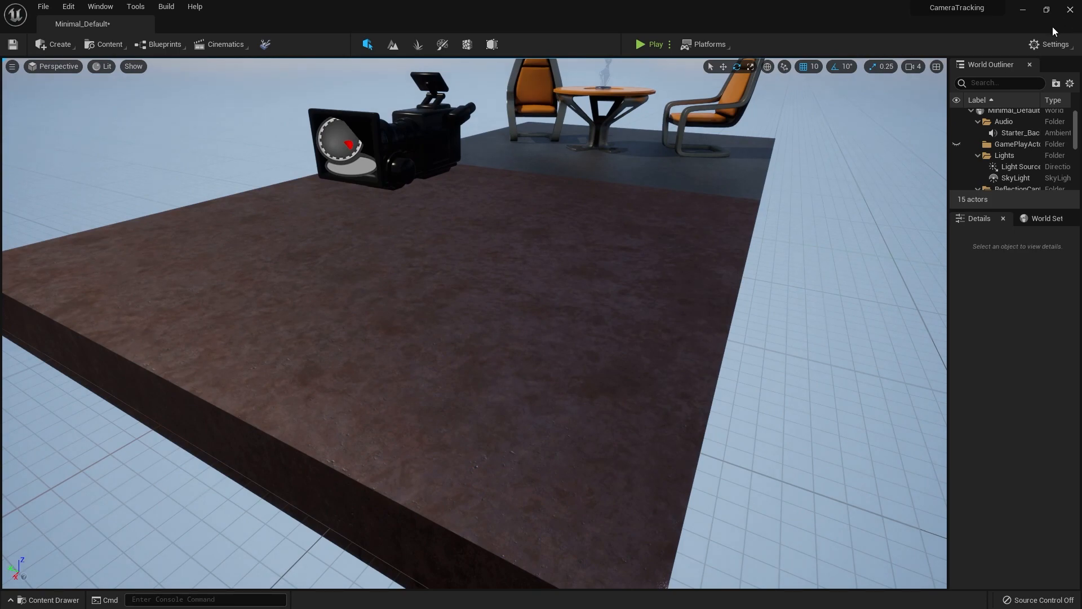
Search the project settings for "Vsyn" and close the settings window
click(1047, 43)
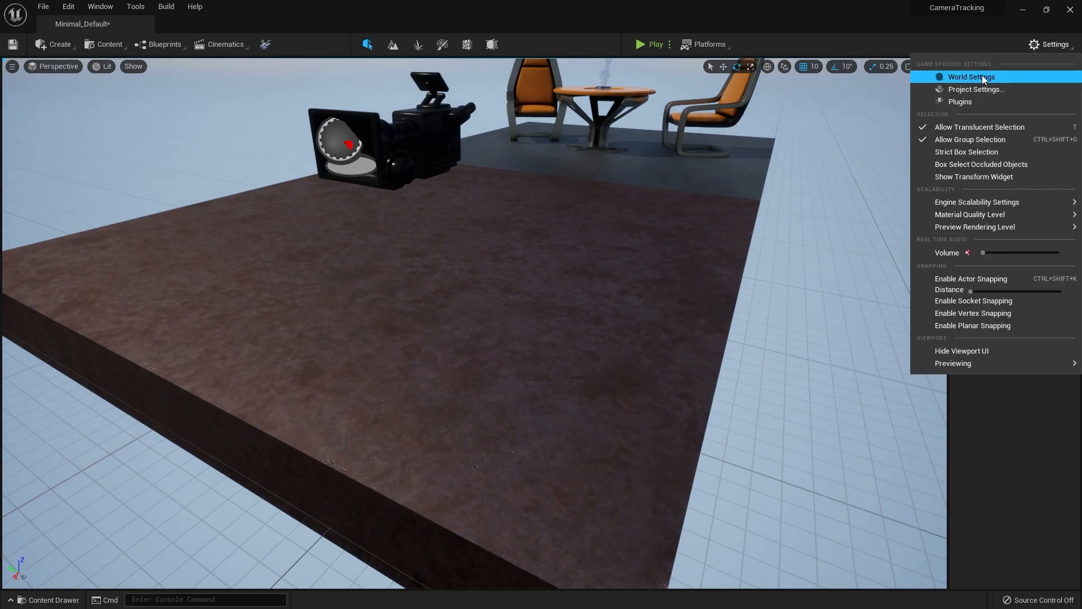
click(982, 92)
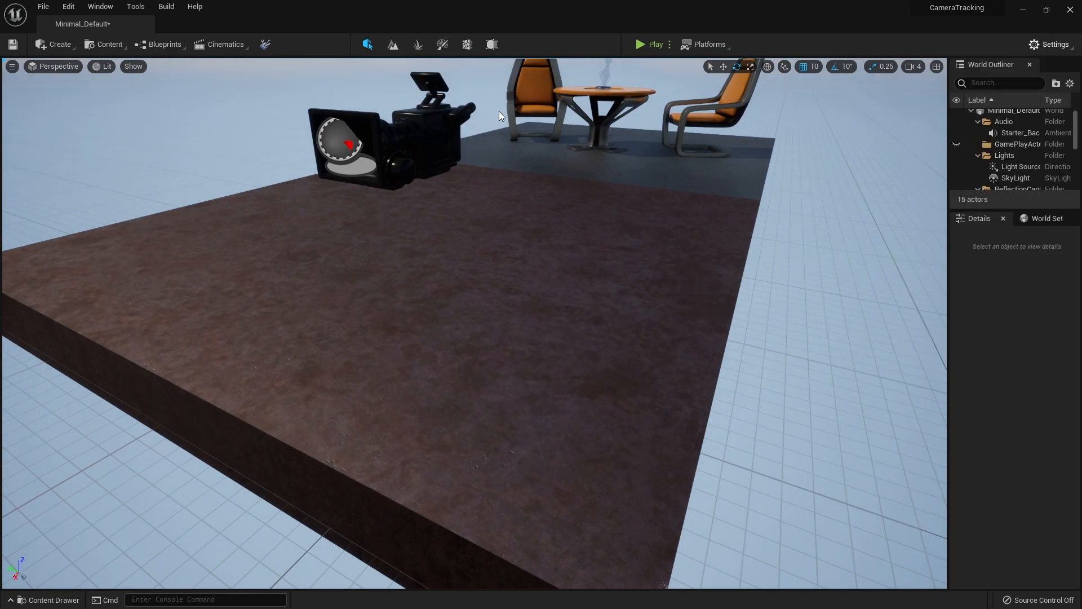
text(Vsyn)
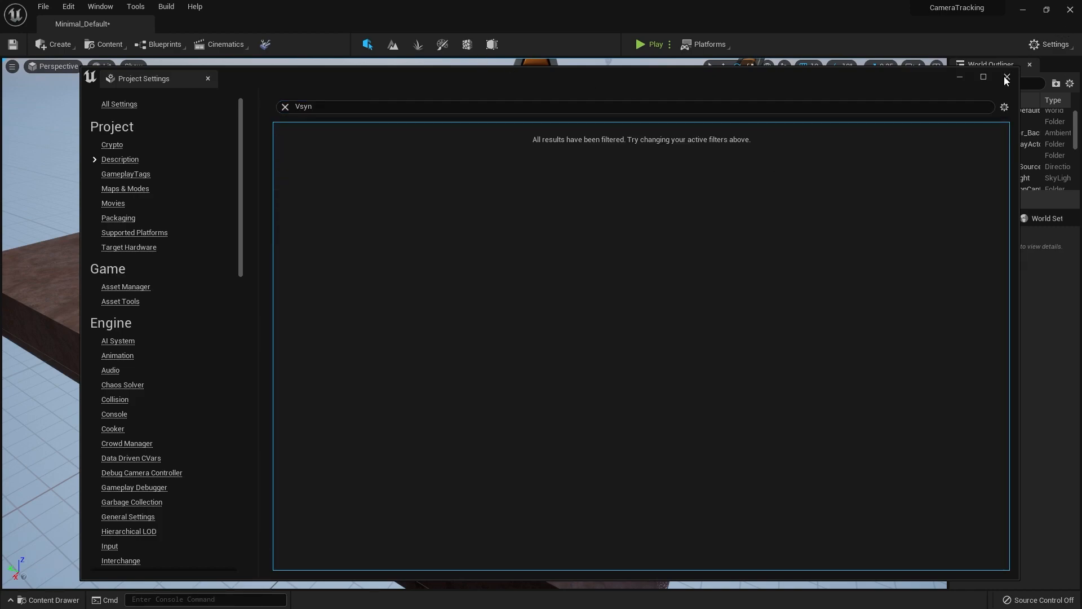
click(1007, 77)
click(1048, 44)
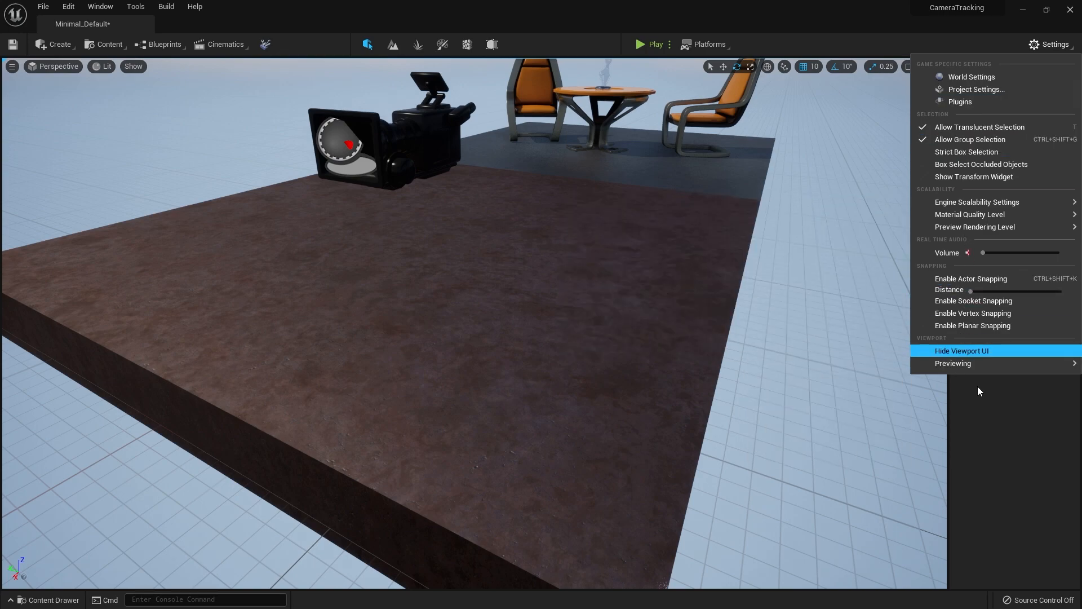
click(986, 489)
Turn on vertical sync by running the console command r.VSync 1
click(161, 601)
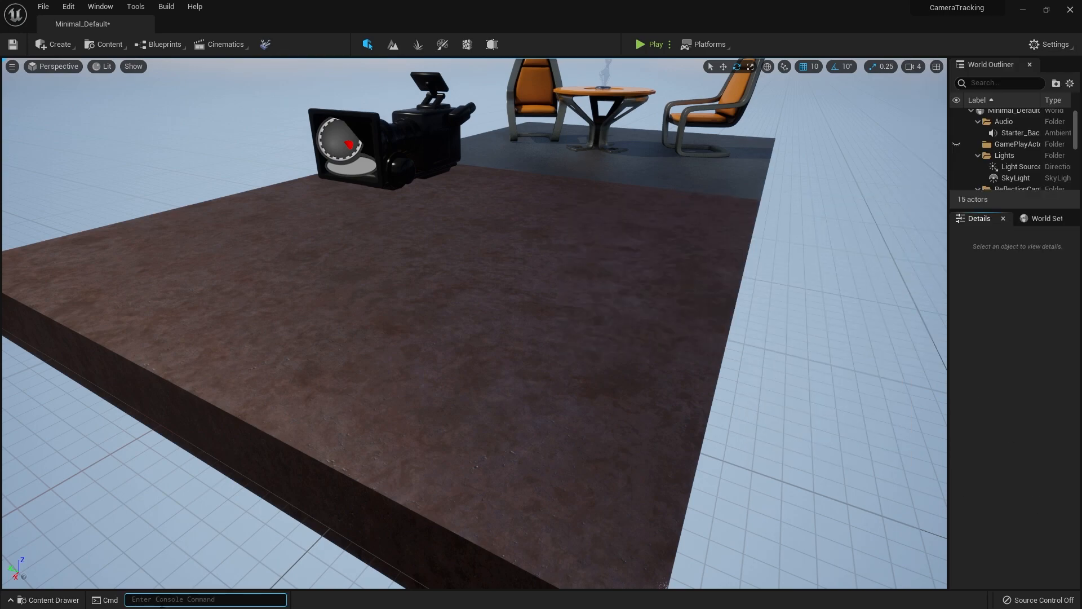
text(vsyn)
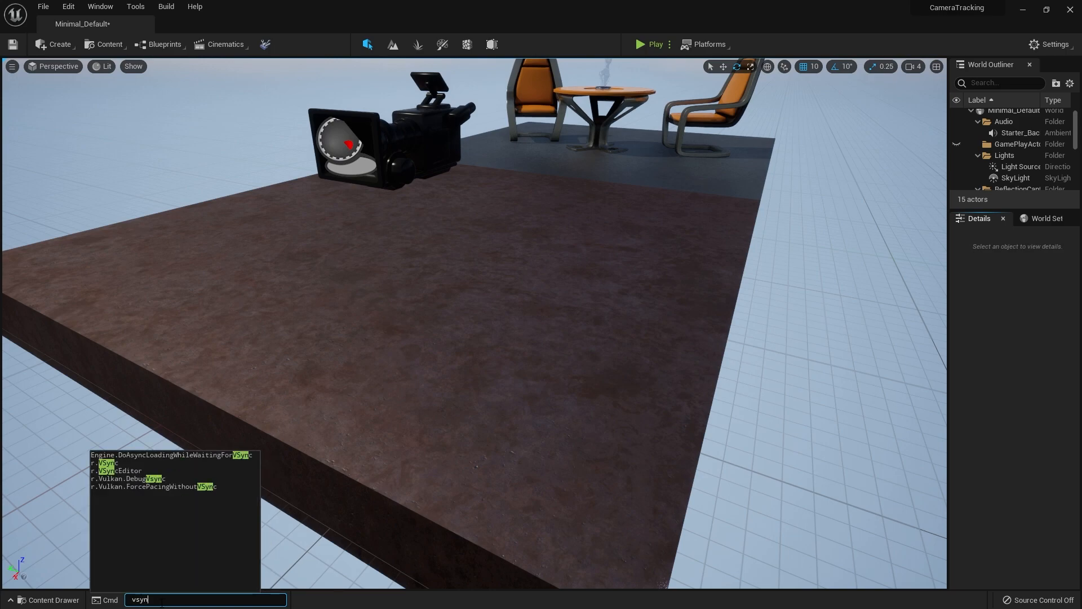
key(Up)
key(Up)
key(Up)
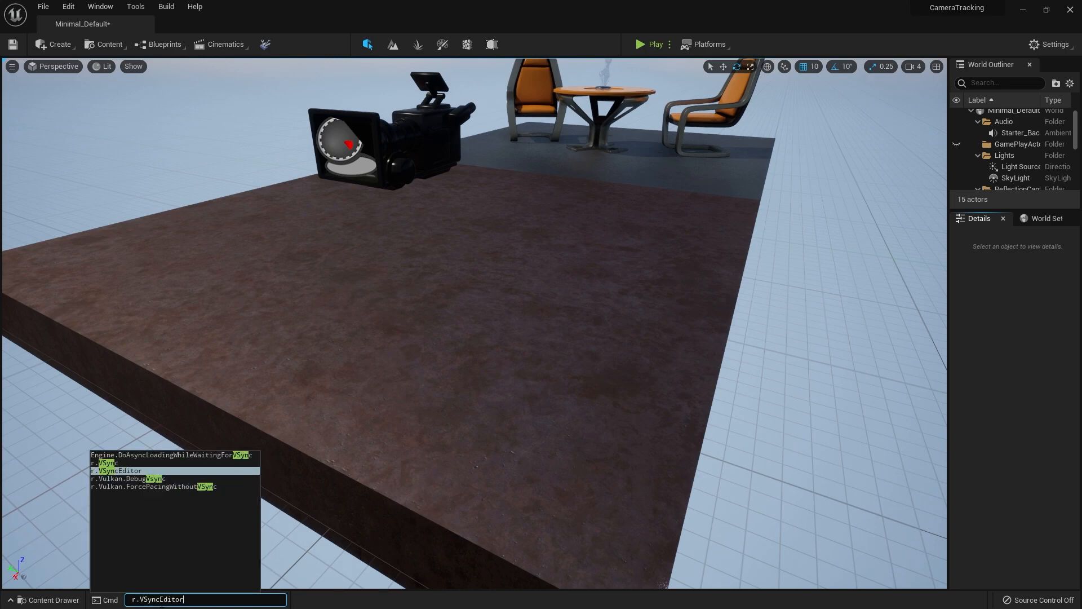
key(Up)
key(Return)
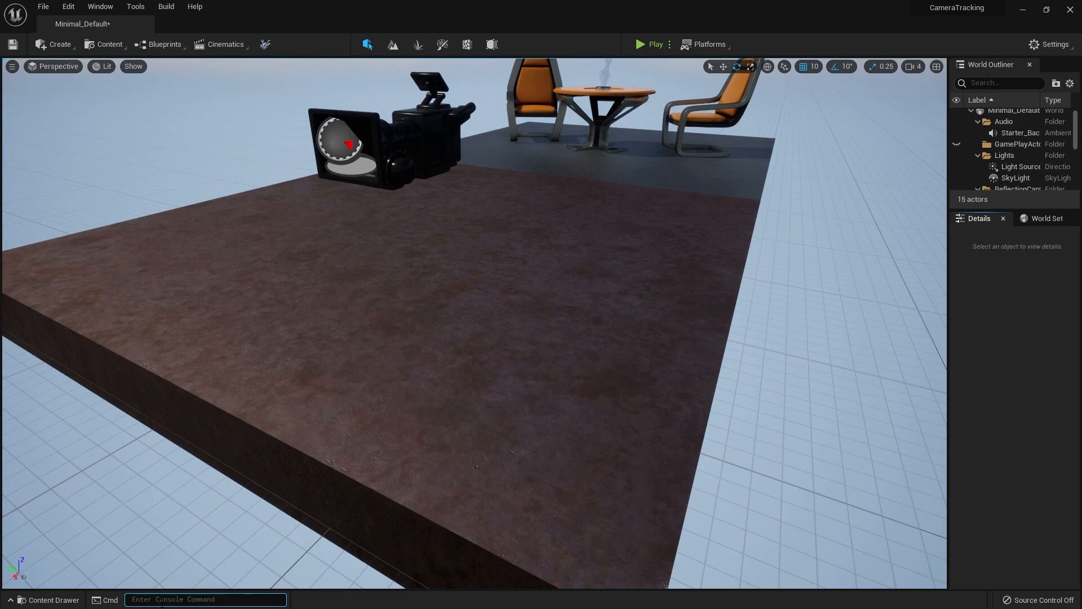
Recall the r.VSync 1 console command, remove its value and run the edited VSync command
right_drag(389, 367, 445, 354)
key(grave)
key(Up)
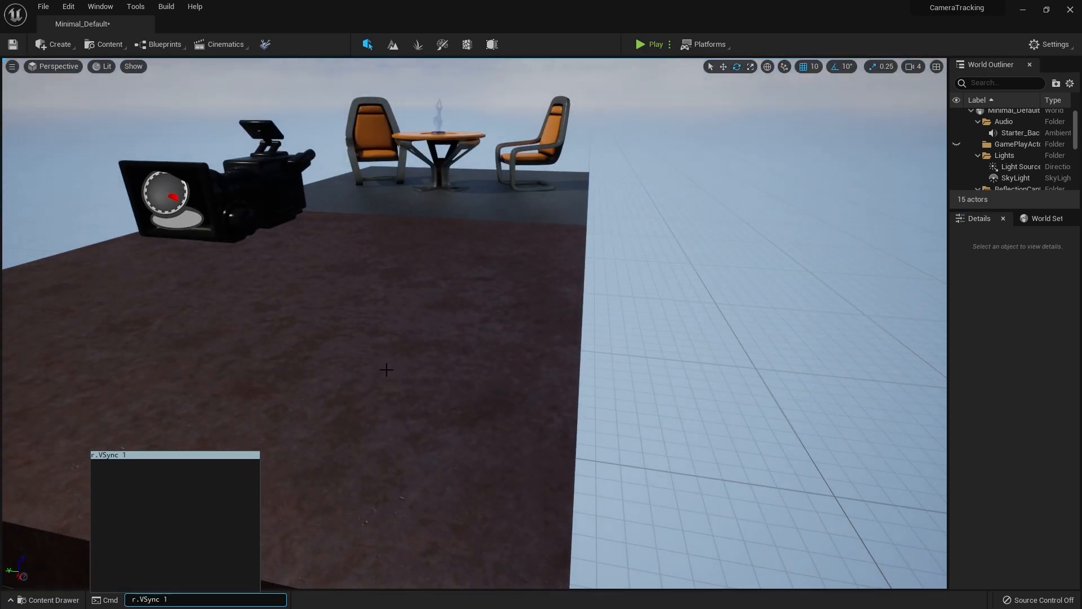
key(BackSpace)
key(BackSpace)
key(Down)
key(Return)
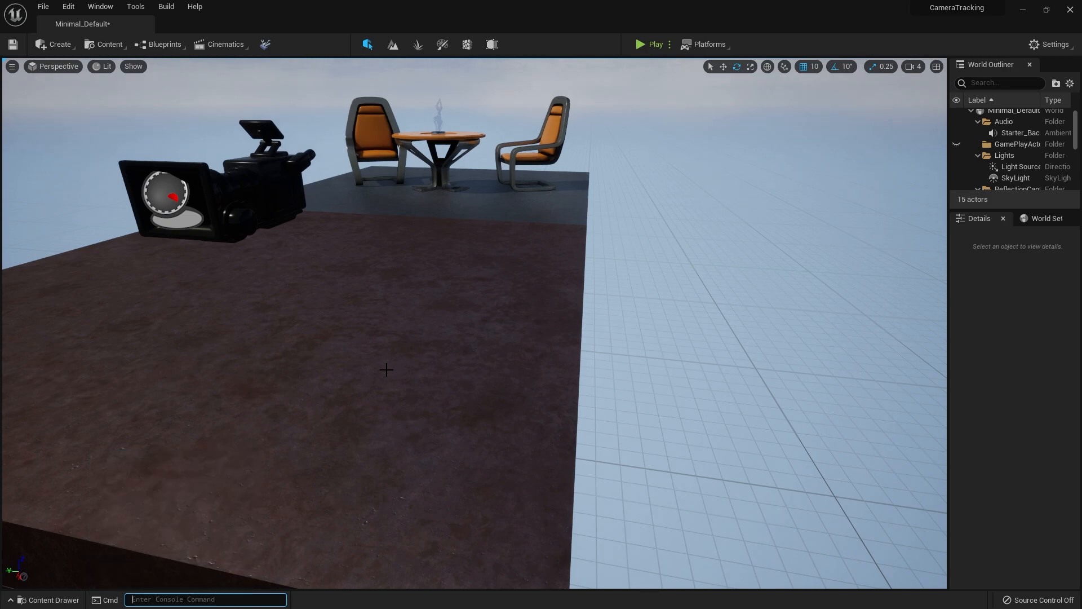
Play test the tracked camera in the level once more after the VSync change, then stop
right_drag(475, 323, 672, 301)
key(s)
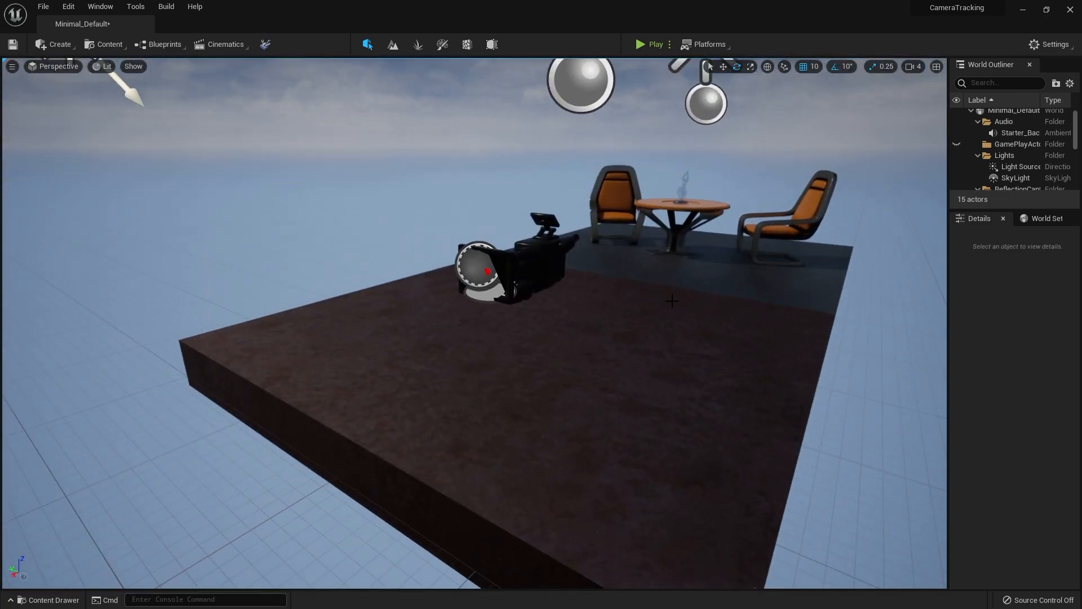
click(646, 49)
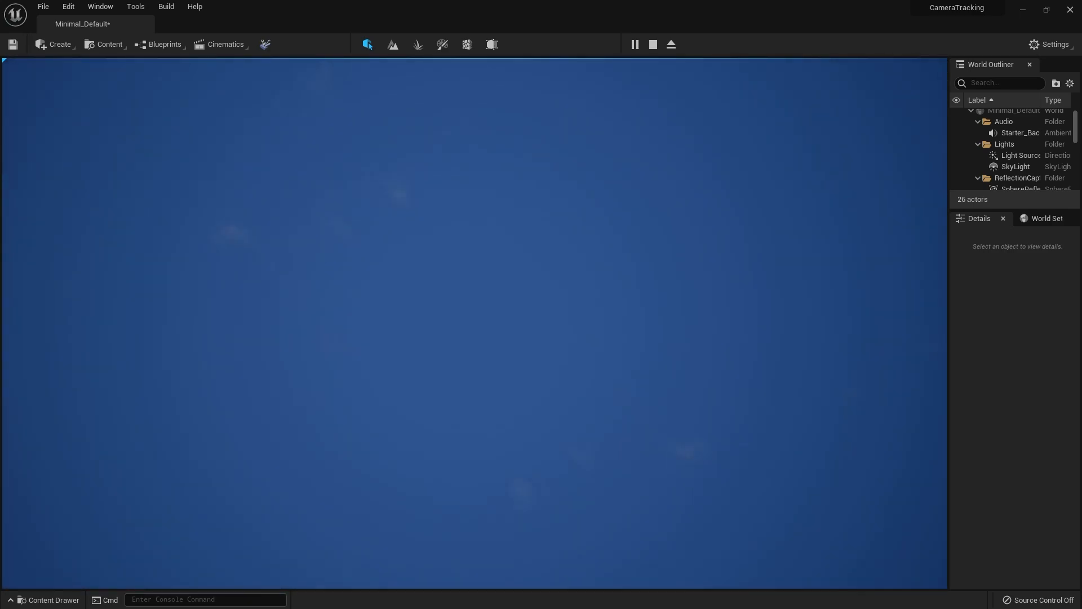
key(Escape)
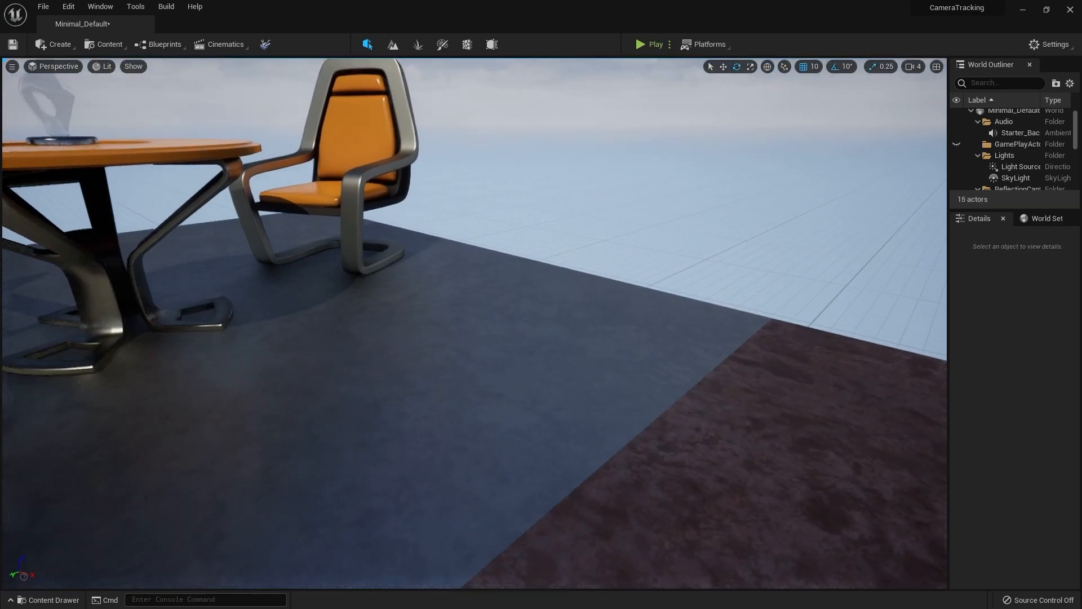